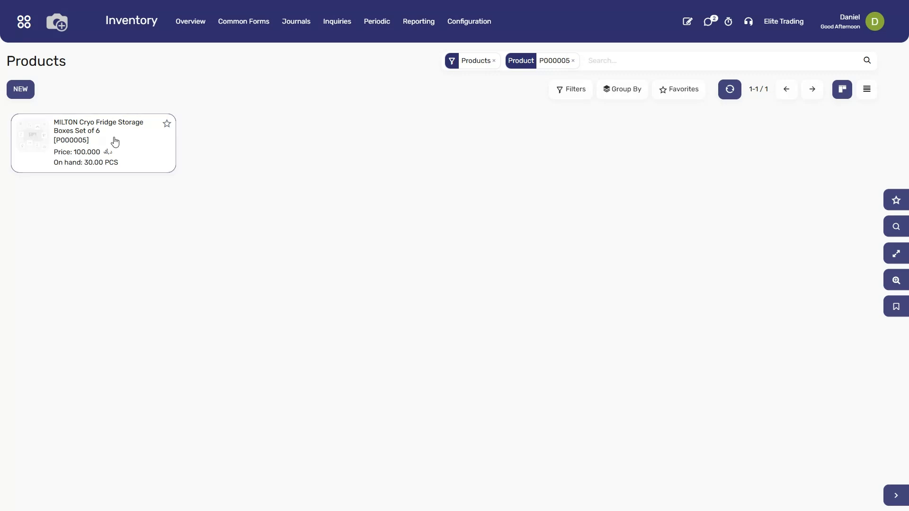
- Open the MILTON Cryo Fridge Storage Boxes Set of 6 product and view its on-hand quantity per warehouse
{"action": "left_click", "coordinate": [115, 142]}
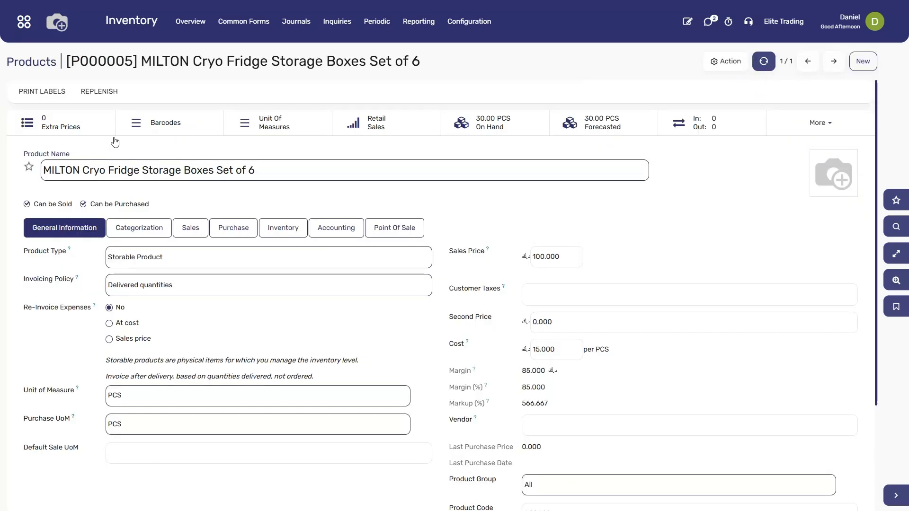
{"action": "left_click", "coordinate": [491, 127]}
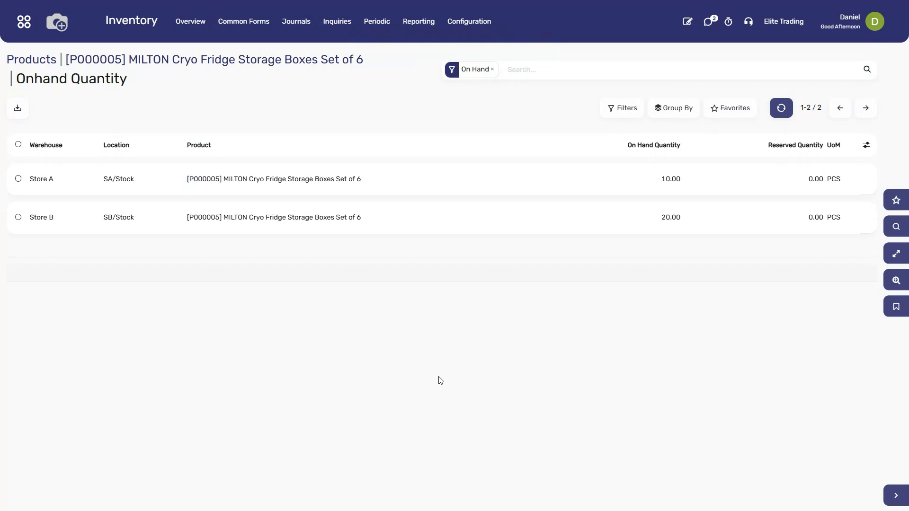
- Open the Stock Counting journals in Inventory and start a new stock counting record
{"action": "left_click", "coordinate": [24, 21]}
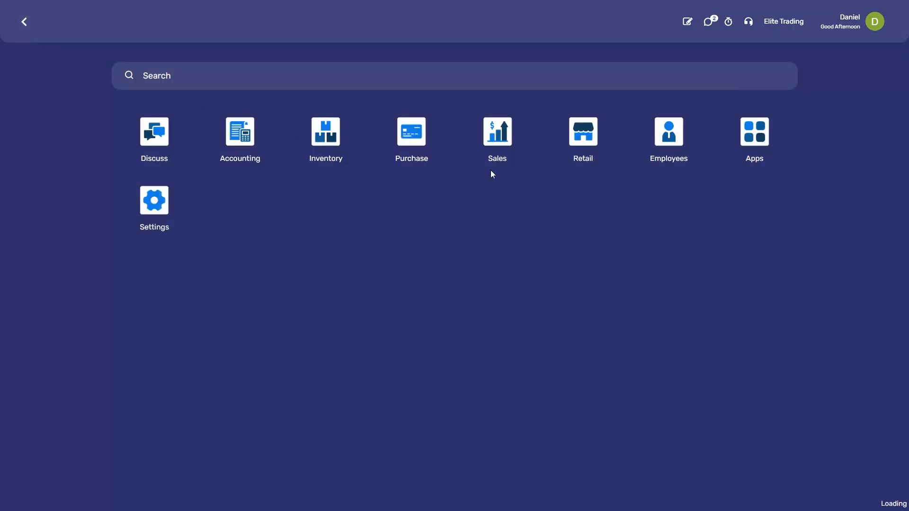
{"action": "left_click", "coordinate": [329, 135]}
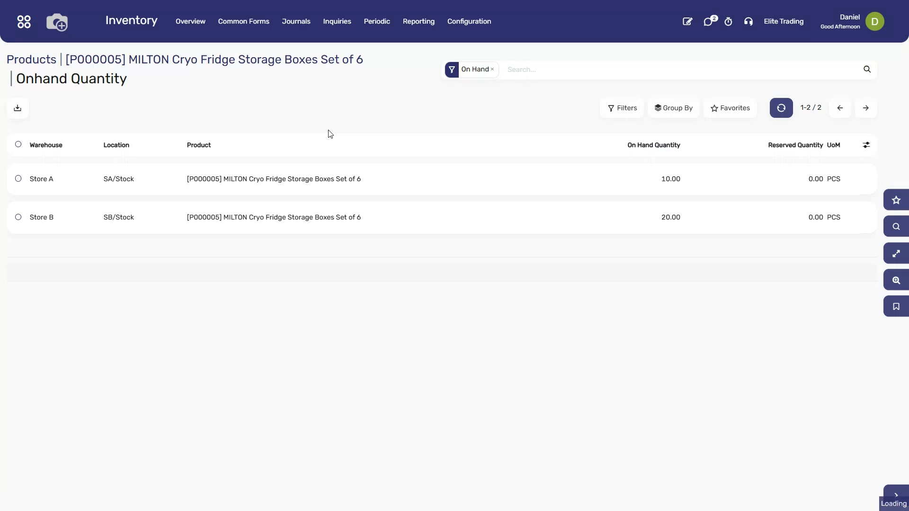
{"action": "left_click", "coordinate": [297, 22]}
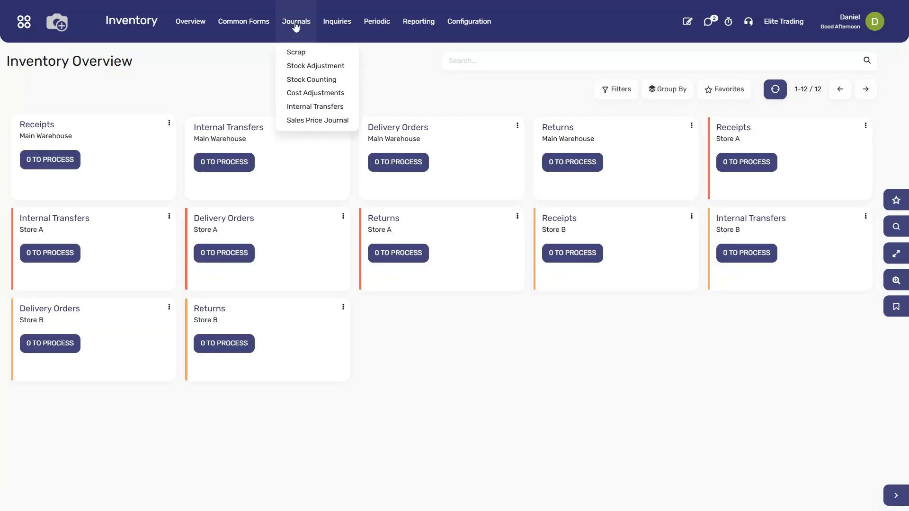
{"action": "left_click", "coordinate": [316, 81]}
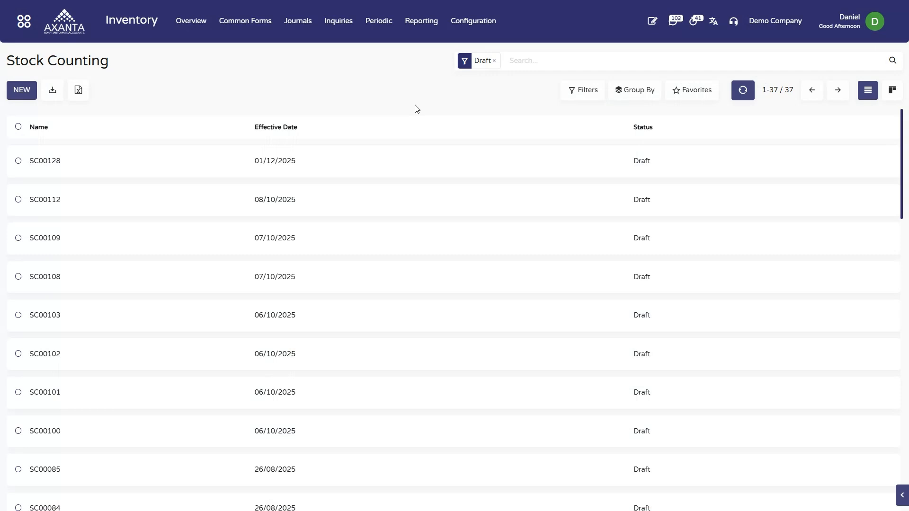
{"action": "left_click", "coordinate": [33, 96]}
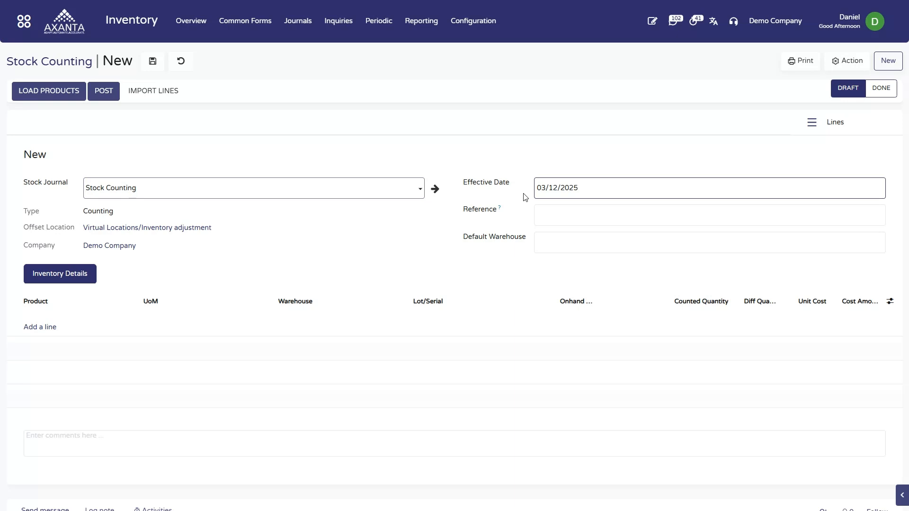
- Set the effective date of the new stock counting to 03/12/2025
{"action": "left_click", "coordinate": [586, 197]}
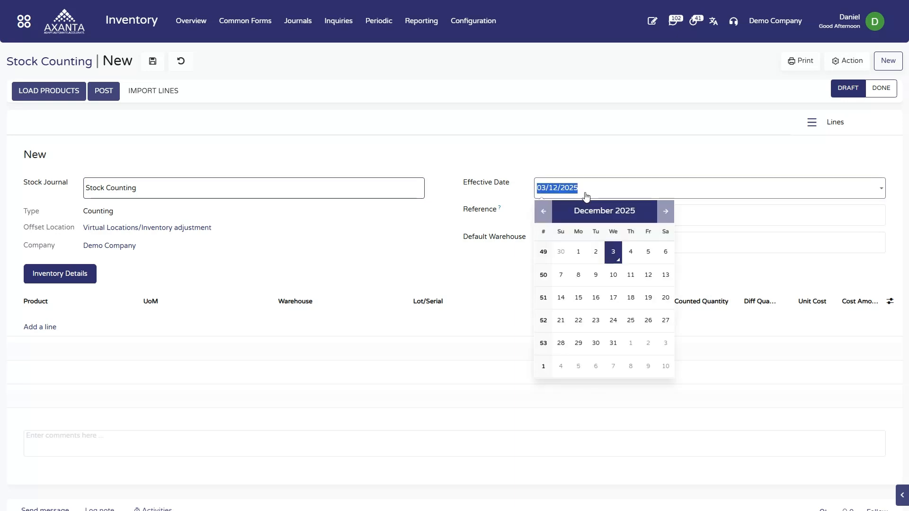
{"action": "left_click", "coordinate": [614, 254]}
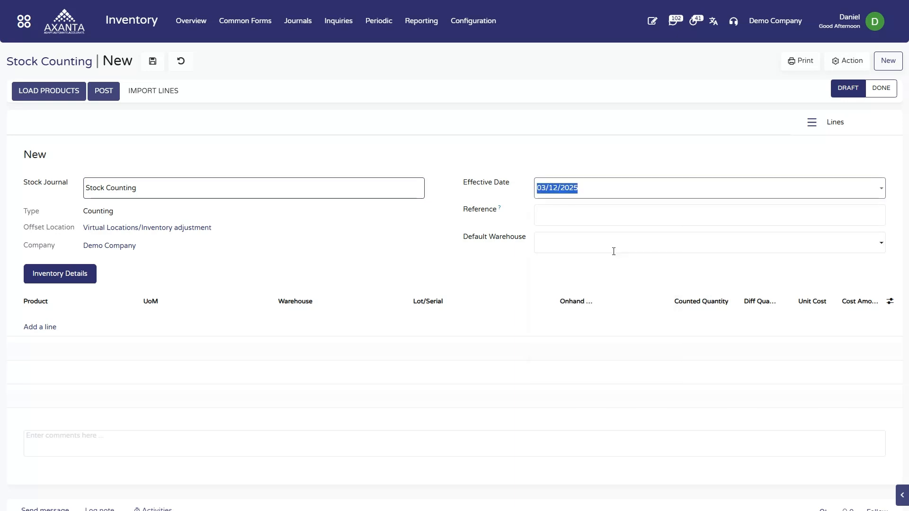
{"action": "left_click", "coordinate": [602, 216]}
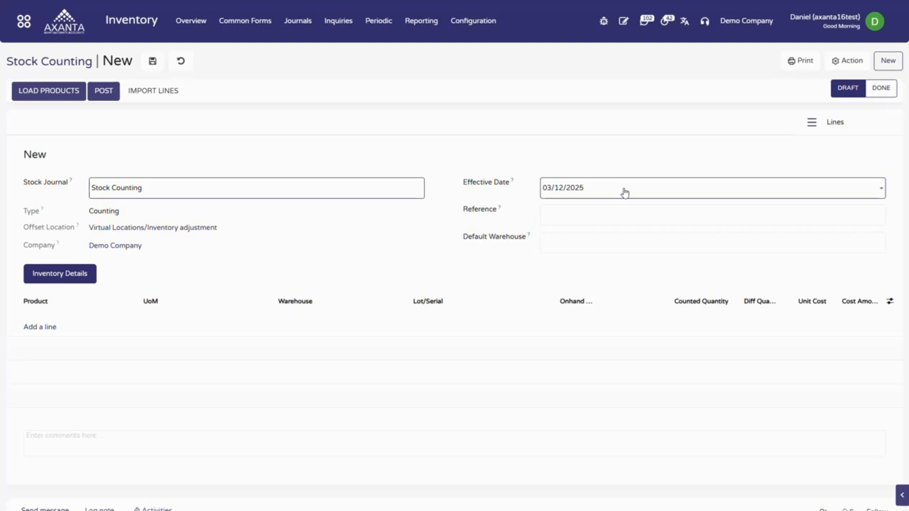
{"action": "left_click", "coordinate": [625, 192]}
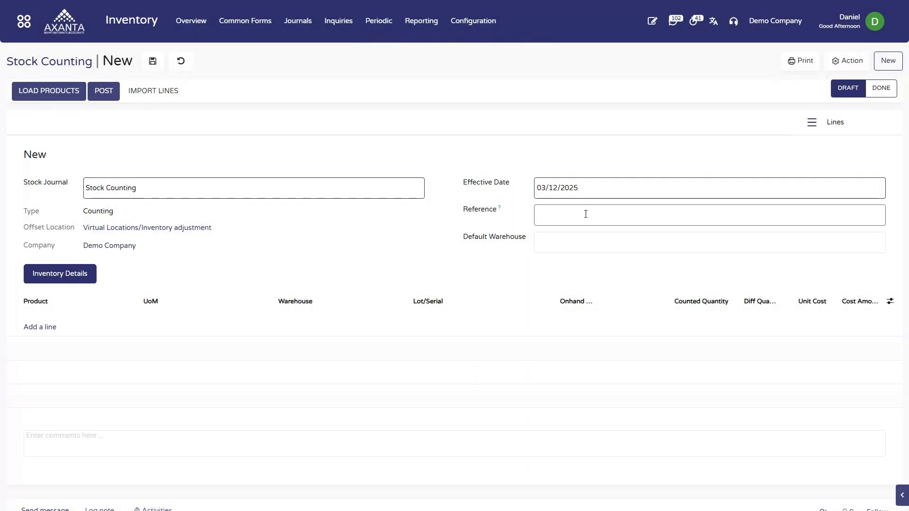
- Set the default warehouse to Main Warehouse and add an inventory detail line that uses it
{"action": "left_click", "coordinate": [576, 249]}
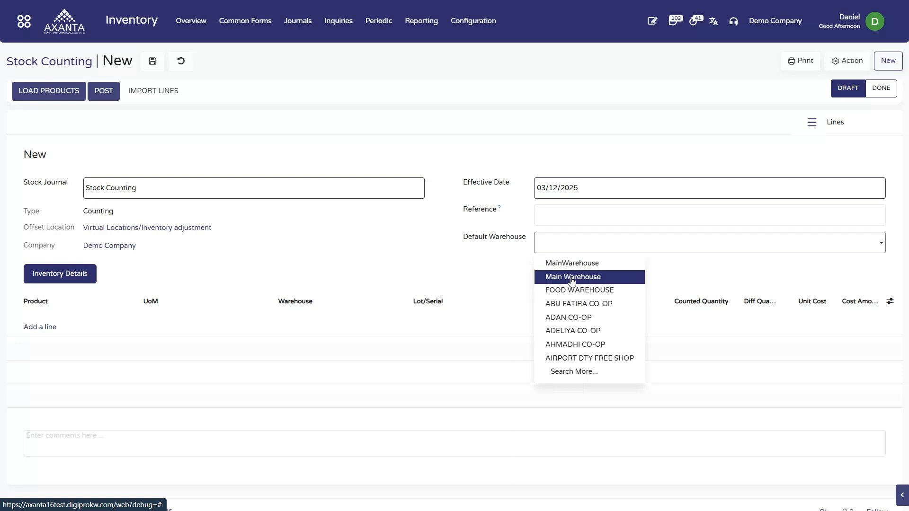
{"action": "left_click", "coordinate": [573, 278]}
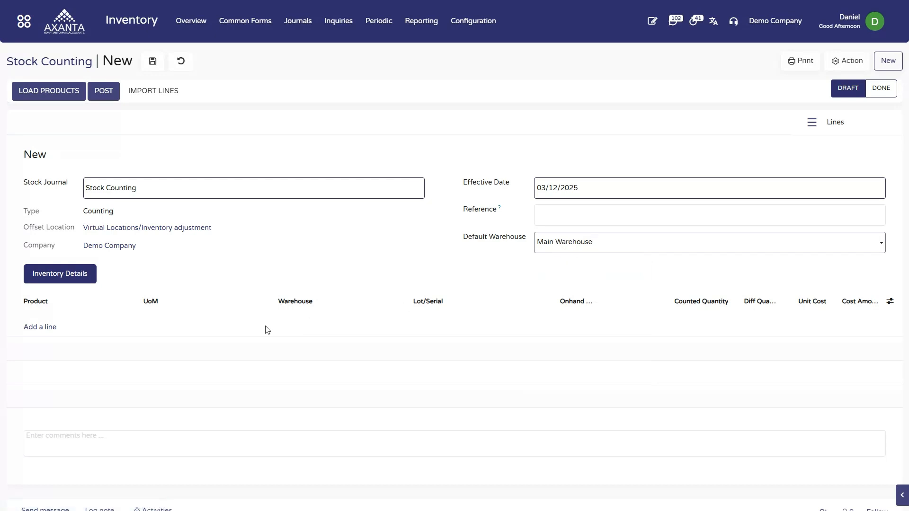
{"action": "left_click", "coordinate": [39, 327]}
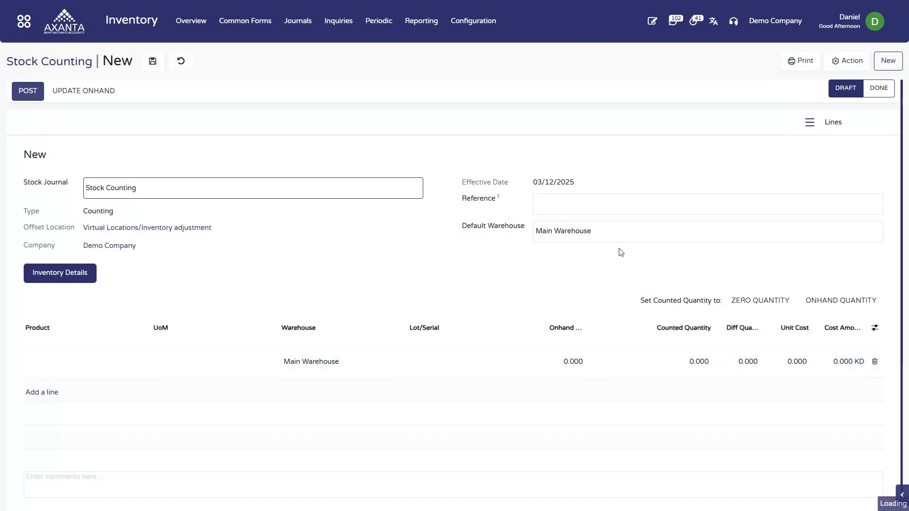
- Clear the default warehouse of the new stock counting
{"action": "left_click", "coordinate": [545, 239]}
{"action": "key", "text": "BackSpace"}
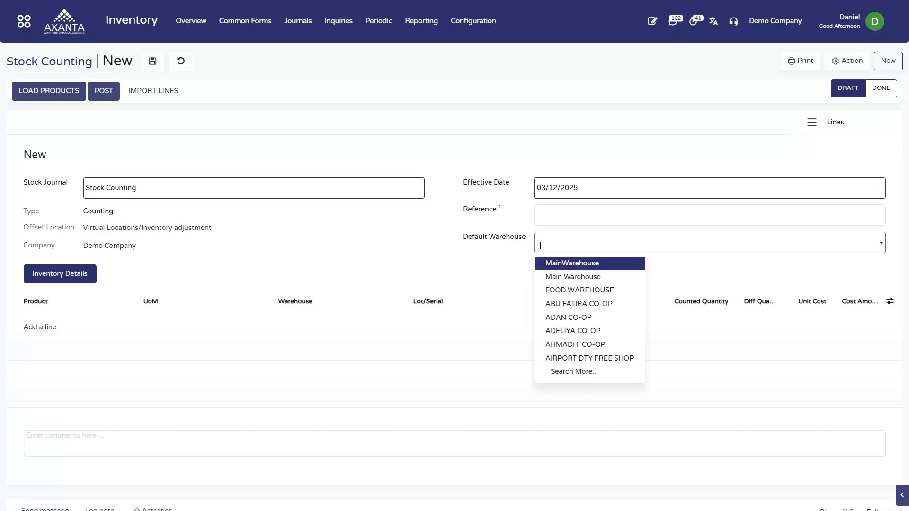
{"action": "left_click", "coordinate": [478, 263]}
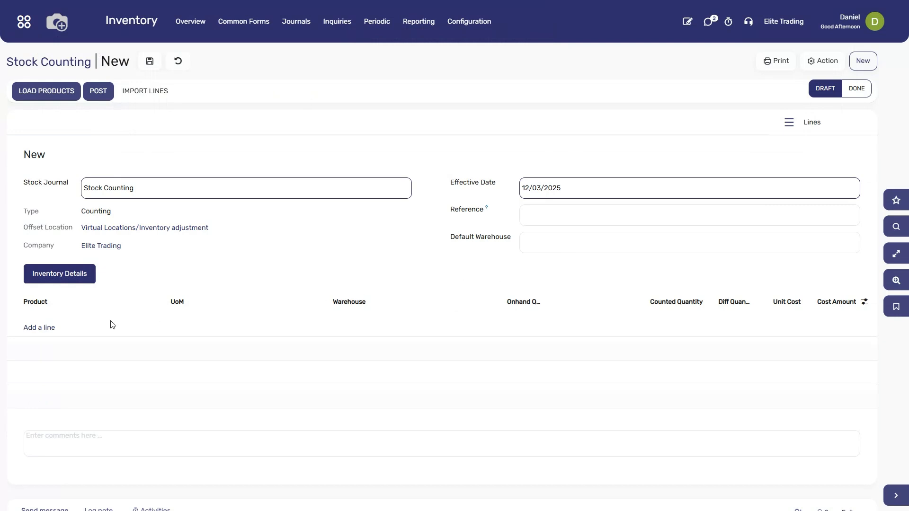
- Add an inventory line for [P000005] MILTON Cryo Fridge Storage Boxes Set of 6 in warehouse Store A
{"action": "left_click", "coordinate": [43, 329]}
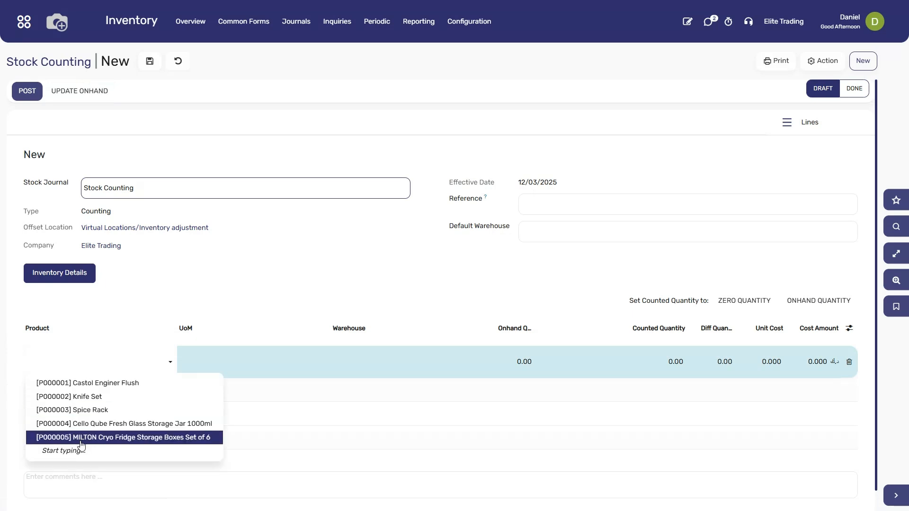
{"action": "left_click", "coordinate": [80, 436]}
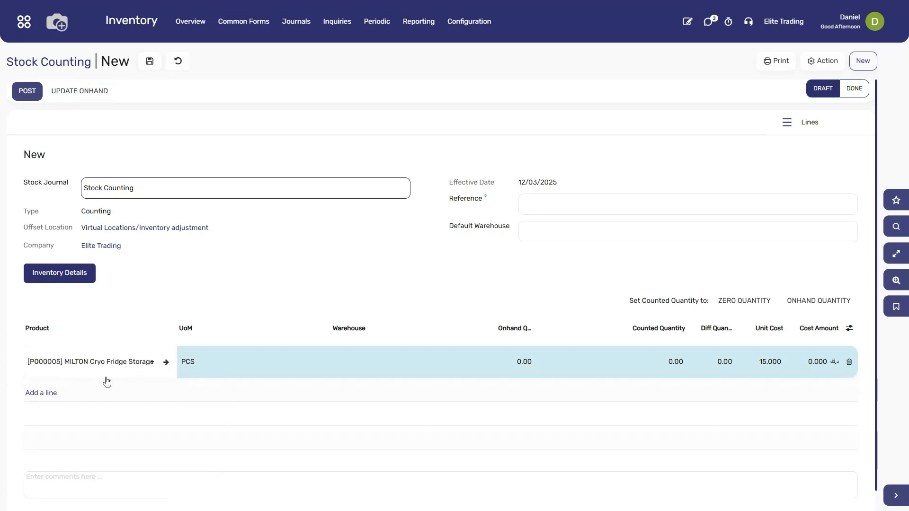
{"action": "left_click", "coordinate": [354, 364]}
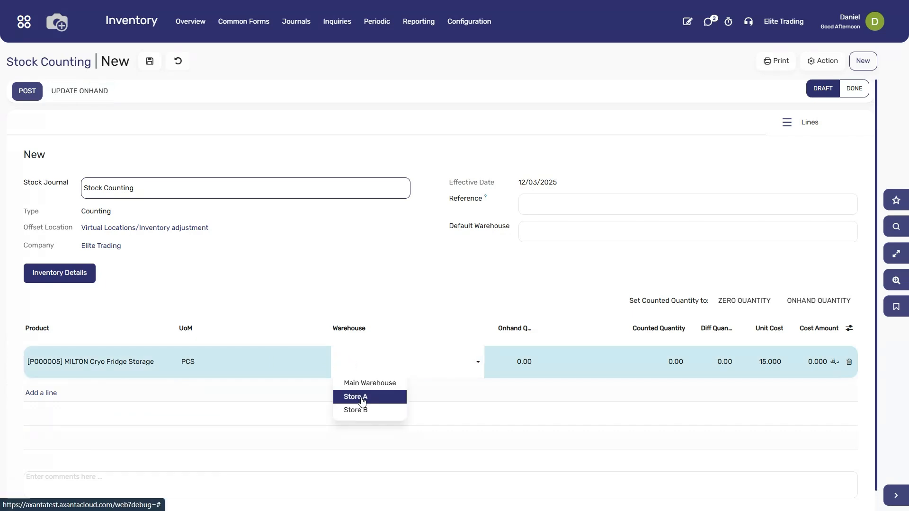
{"action": "left_click", "coordinate": [363, 399]}
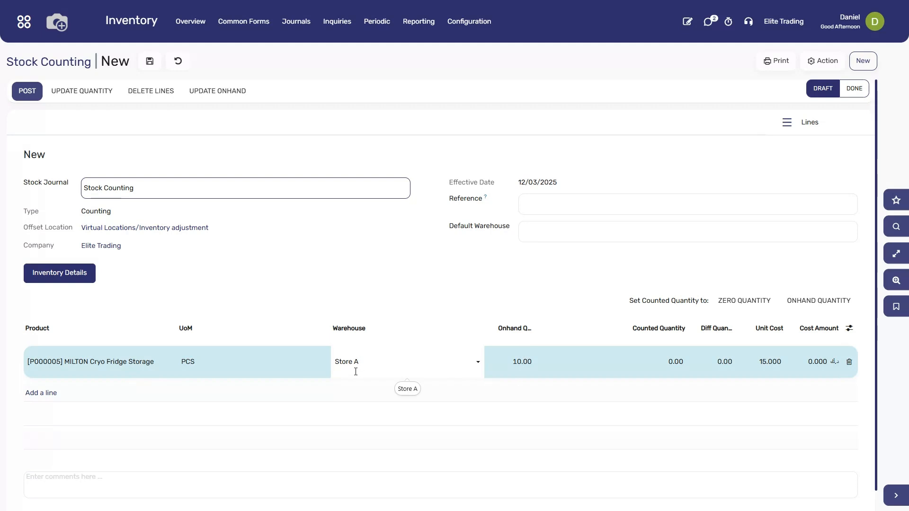
- Add a second inventory line for [P000005] MILTON Cryo Fridge Storage Boxes Set of 6 in warehouse Store B
{"action": "left_click", "coordinate": [38, 401]}
{"action": "left_click", "coordinate": [67, 401]}
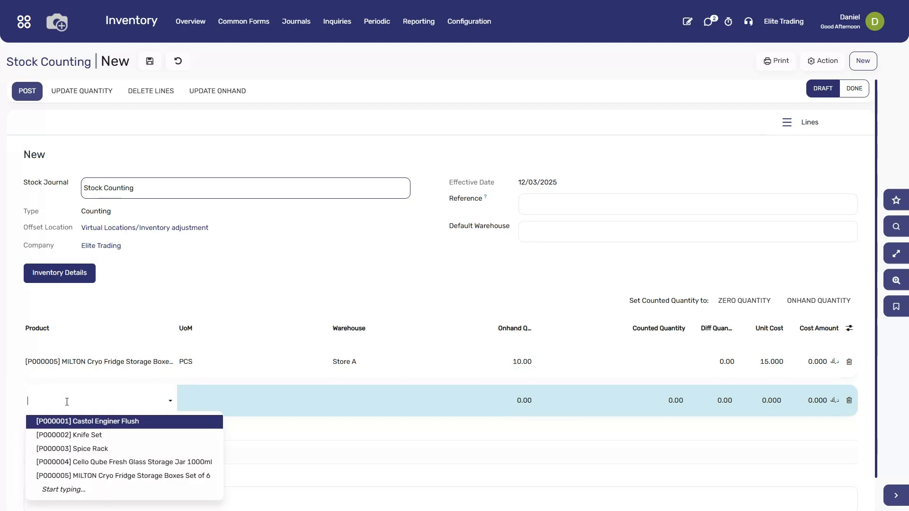
{"action": "left_click", "coordinate": [78, 479]}
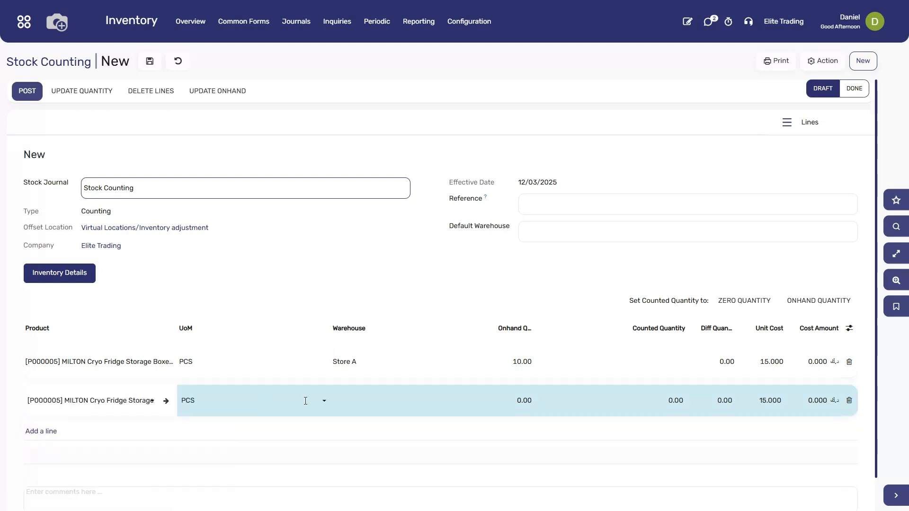
{"action": "left_click", "coordinate": [351, 403]}
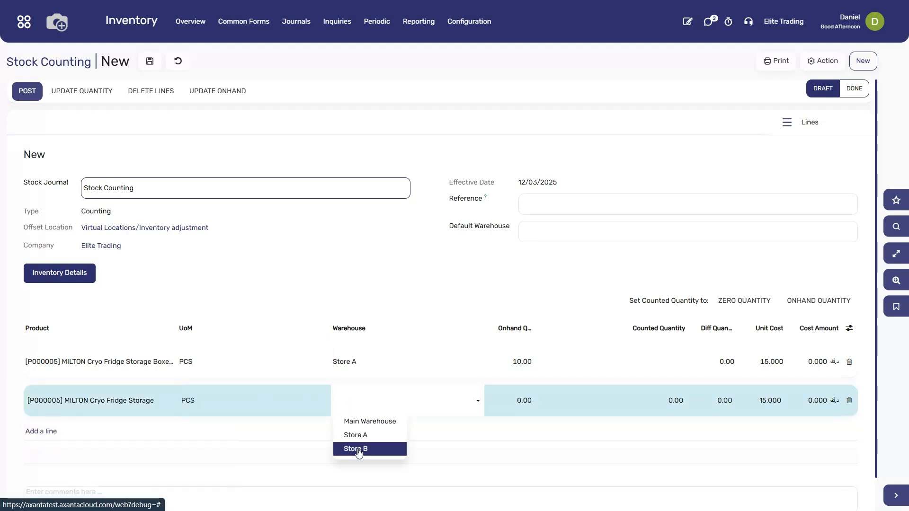
{"action": "left_click", "coordinate": [360, 448]}
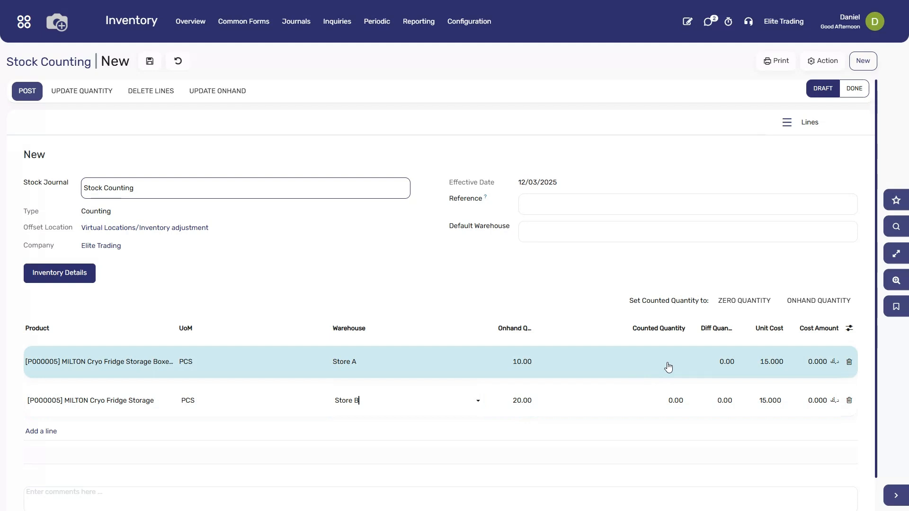
- Set the counted quantity to 15 for the Store A line and 5 for the Store B line
{"action": "left_click", "coordinate": [668, 365]}
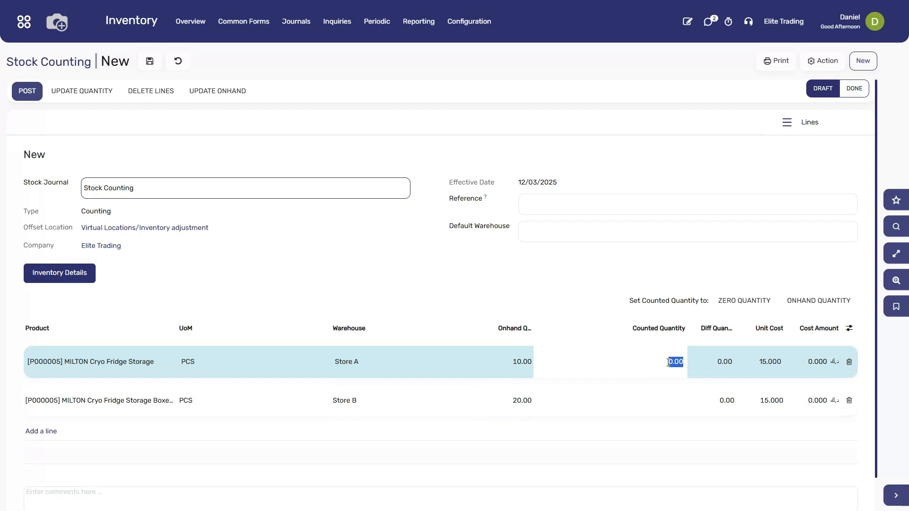
{"action": "type", "text": "15"}
{"action": "left_click", "coordinate": [655, 407]}
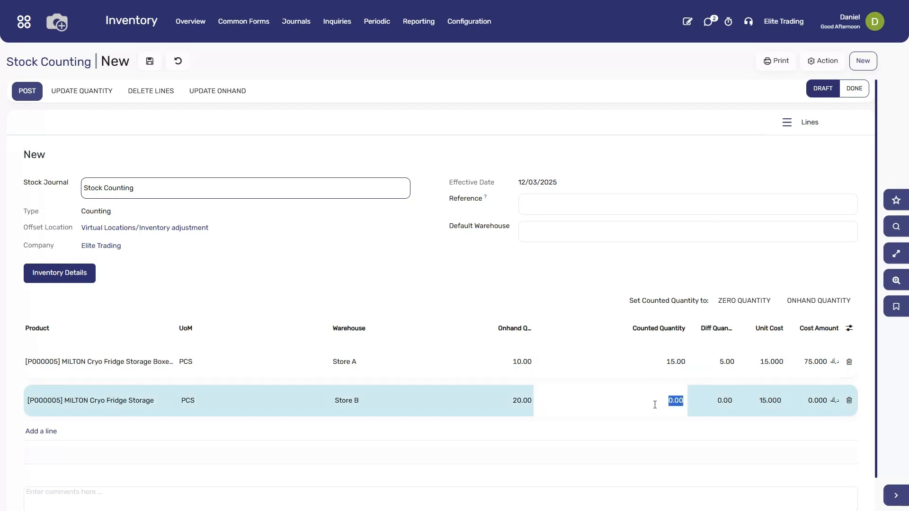
{"action": "type", "text": "5"}
{"action": "left_click", "coordinate": [601, 266]}
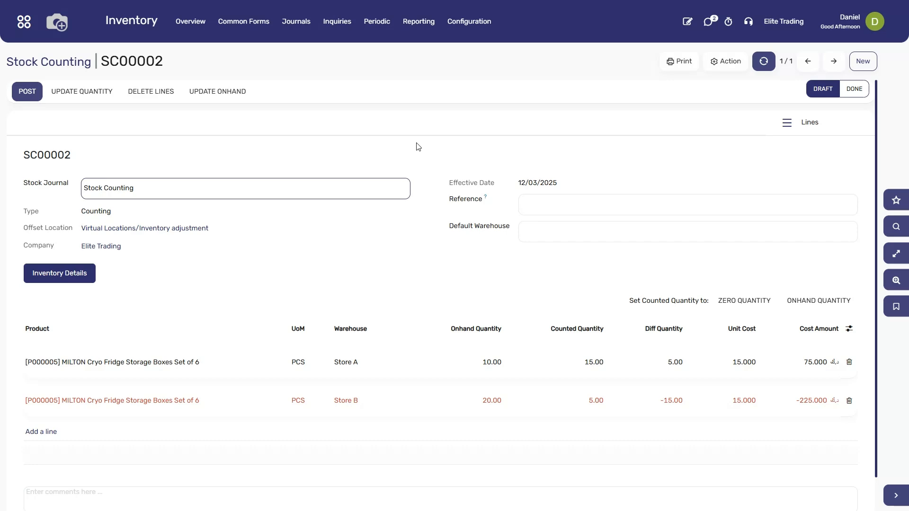
- Post the lines of stock counting SC00002 and confirm the posting
{"action": "left_click", "coordinate": [29, 96]}
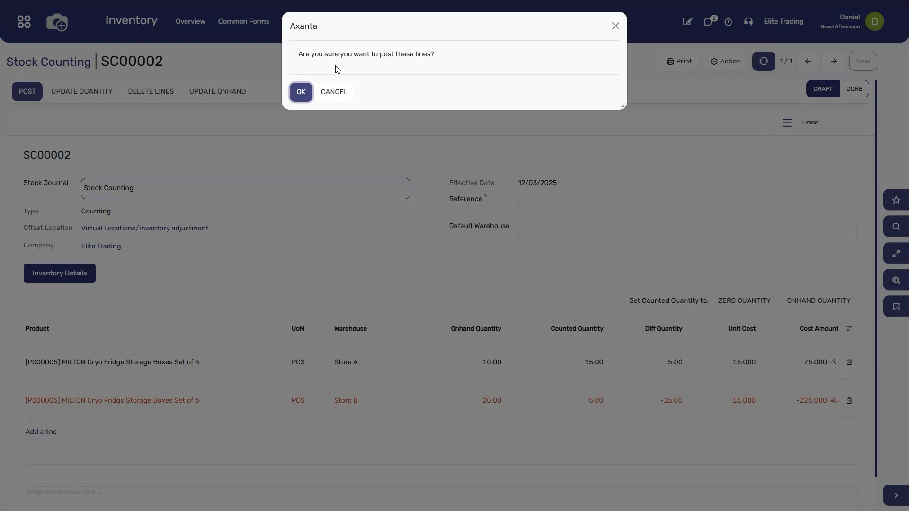
{"action": "left_click", "coordinate": [307, 98]}
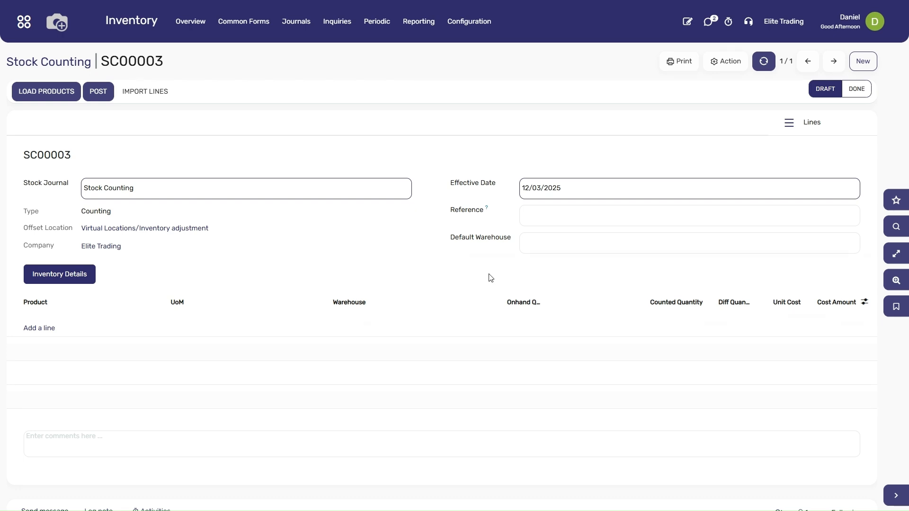
- Set the default warehouse of stock counting SC00003 to Main Warehouse and save the record
{"action": "left_click", "coordinate": [540, 248]}
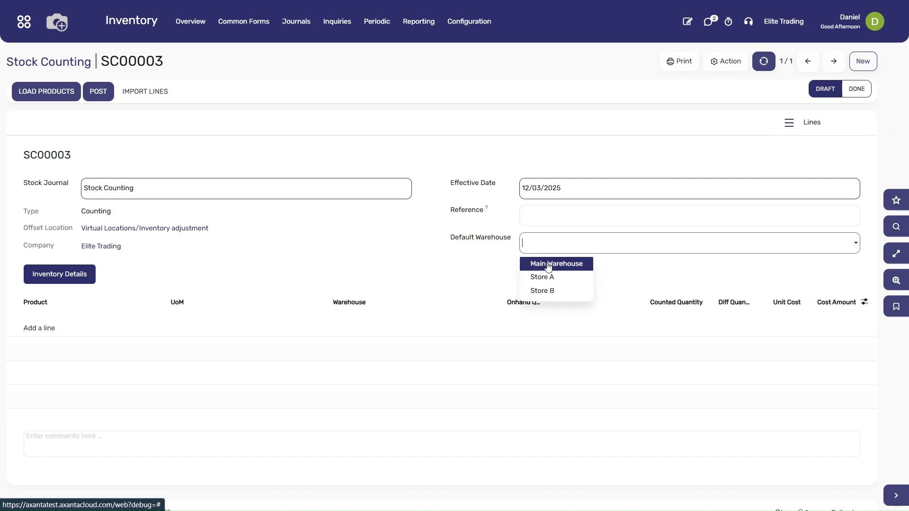
{"action": "left_click", "coordinate": [549, 267]}
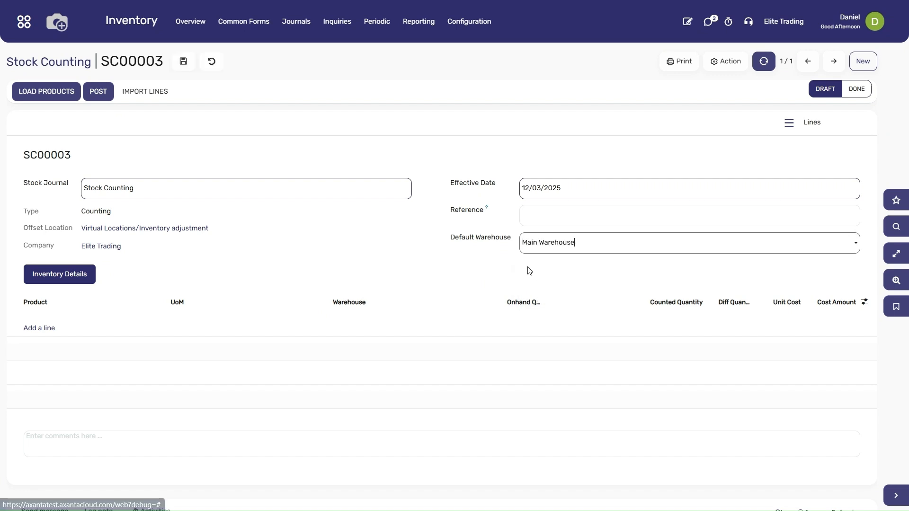
{"action": "left_click", "coordinate": [183, 63]}
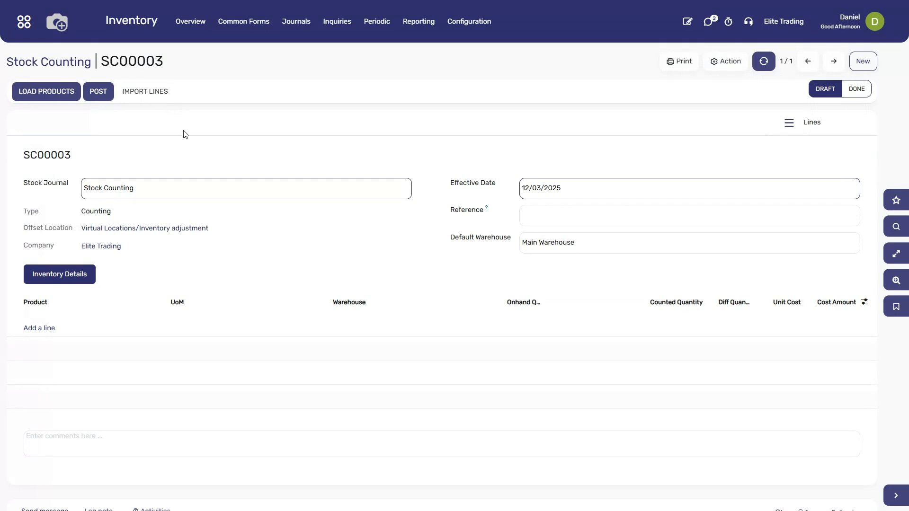
- Open the line import for stock counting SC00003 and download the import template for stock counting lines
{"action": "left_click", "coordinate": [160, 97]}
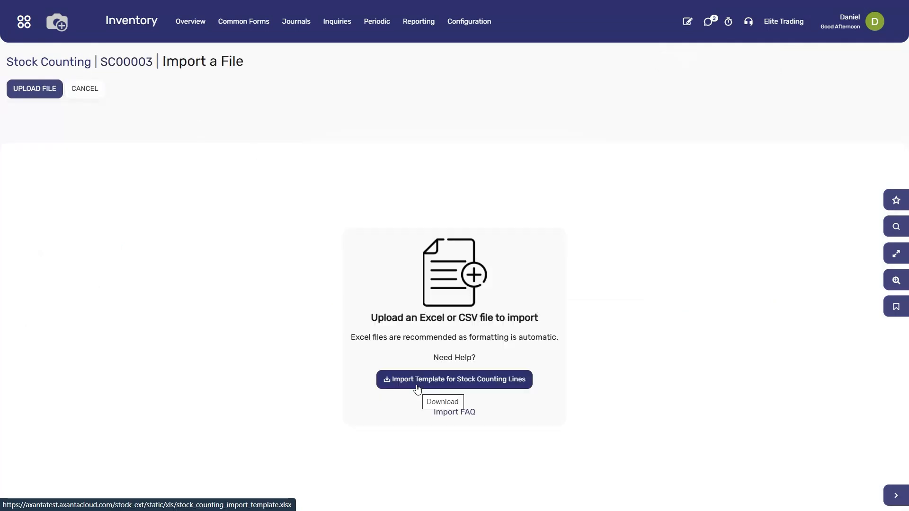
{"action": "left_click", "coordinate": [447, 382]}
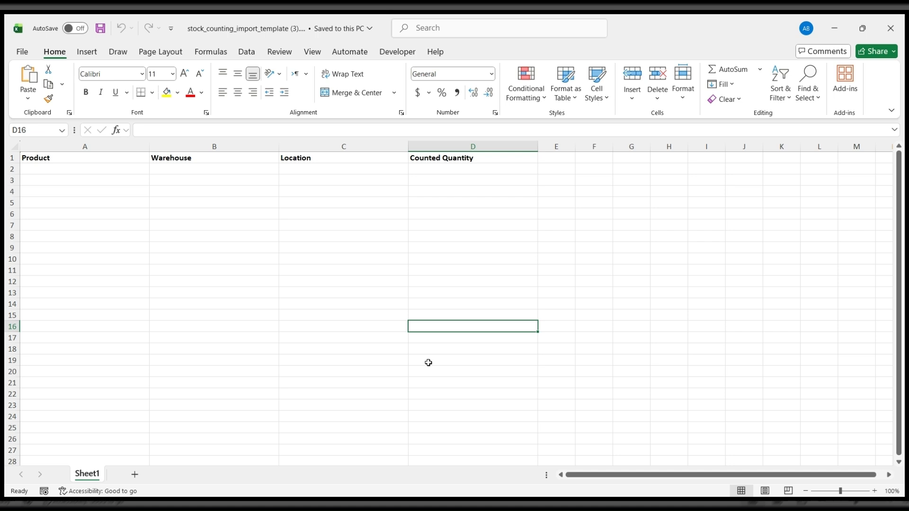
{"action": "left_click", "coordinate": [472, 501]}
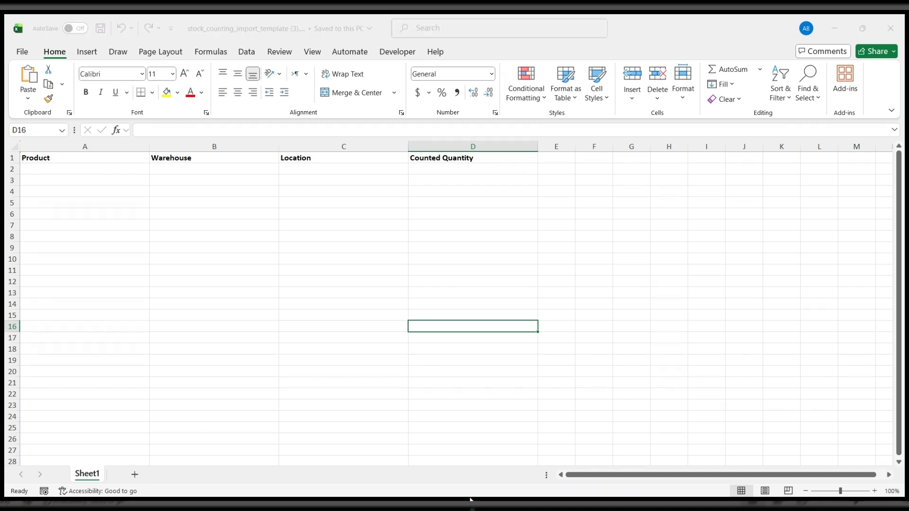
- Delete the Warehouse and Location columns from the stock counting import template
{"action": "left_click", "coordinate": [441, 324]}
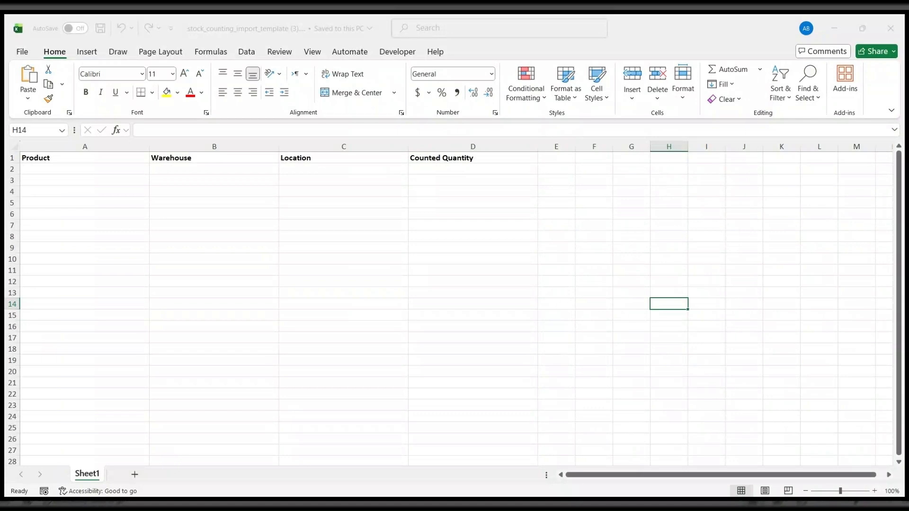
{"action": "left_click", "coordinate": [428, 341]}
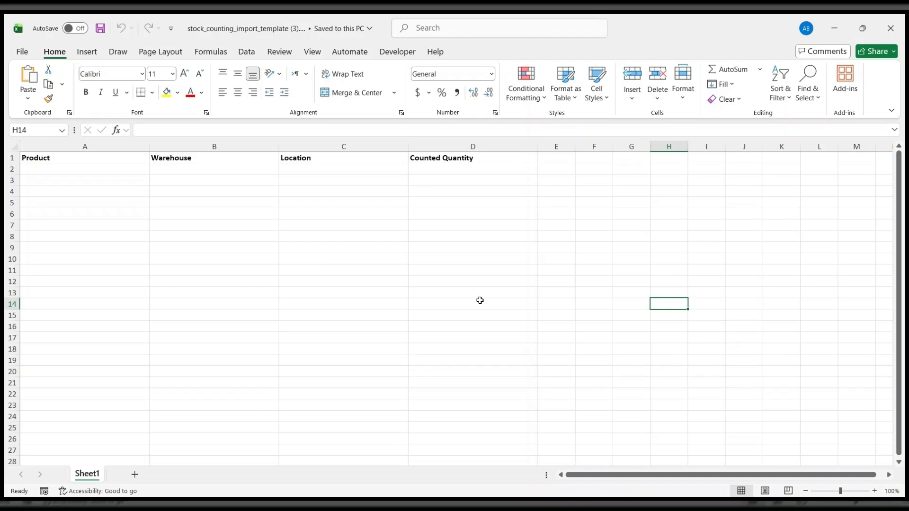
{"action": "left_click", "coordinate": [428, 226]}
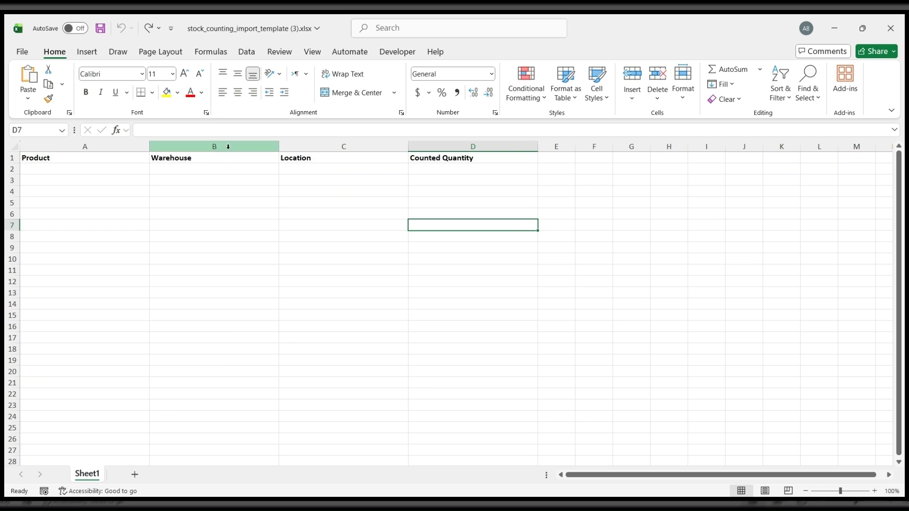
{"action": "left_click_drag", "start_coordinate": [228, 147], "coordinate": [291, 146]}
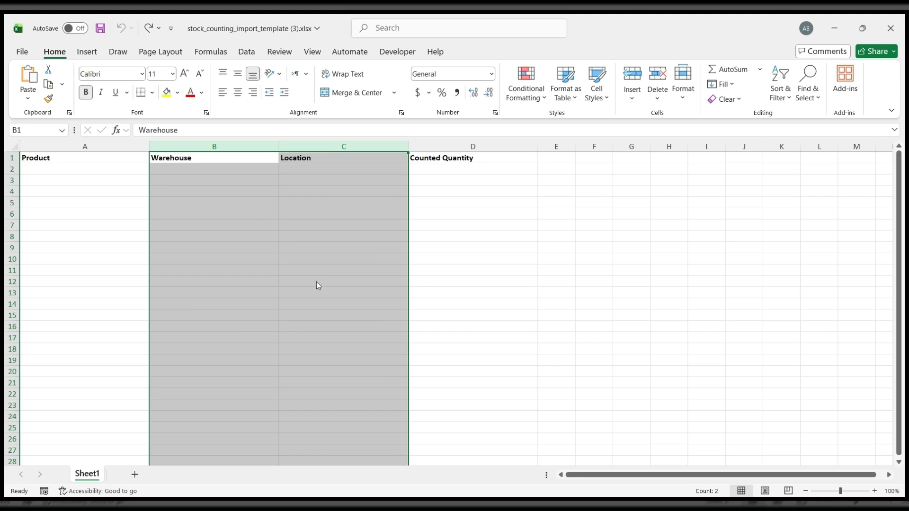
{"action": "key", "text": "ctrl+minus"}
- Fill in the template with product P000005 at counted quantity 8 and product P000002 at counted quantity 50
{"action": "left_click", "coordinate": [388, 258]}
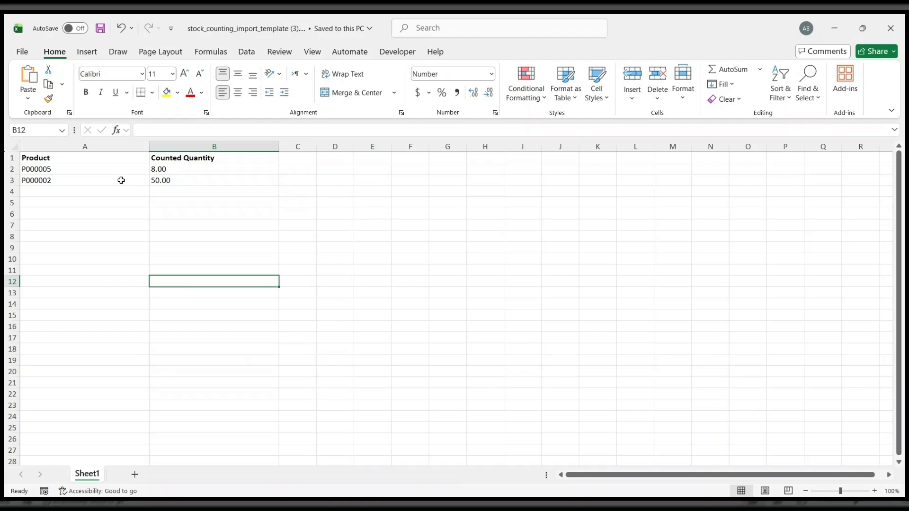
{"action": "left_click", "coordinate": [121, 180]}
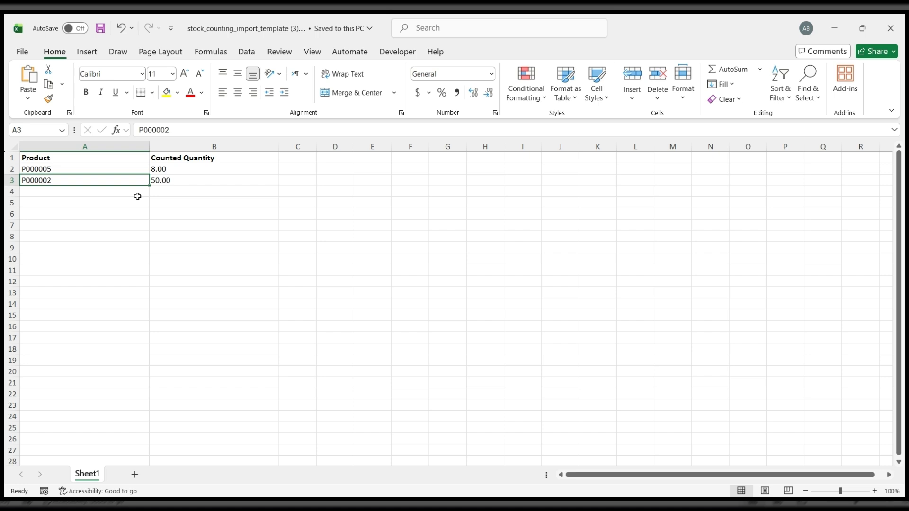
{"action": "left_click", "coordinate": [214, 180]}
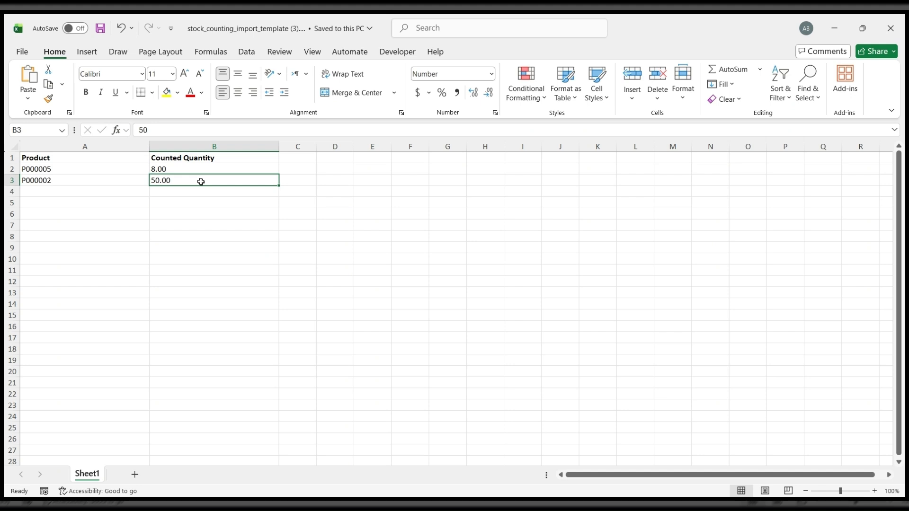
{"action": "left_click", "coordinate": [402, 271]}
{"action": "left_click", "coordinate": [276, 184]}
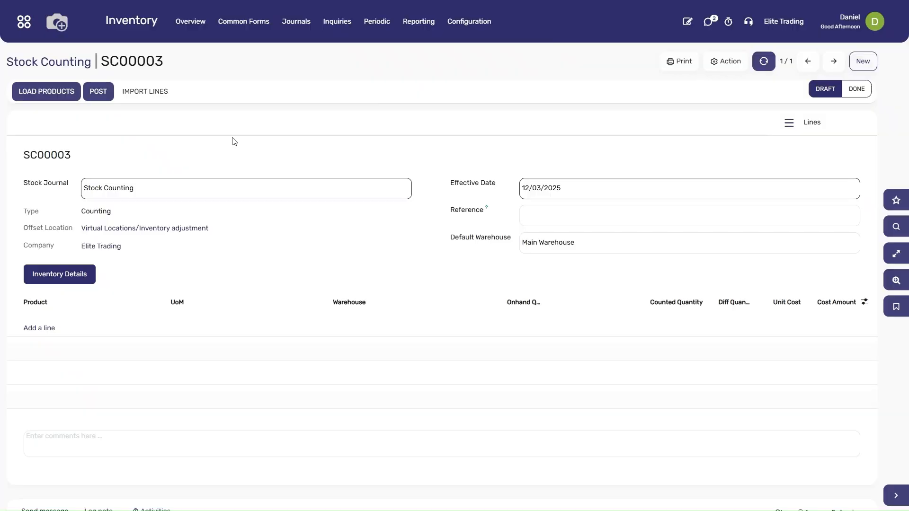
- Upload stock_counting_import_template (3).xlsx to the line import of stock counting SC00003, then test and import its lines
{"action": "left_click", "coordinate": [156, 95]}
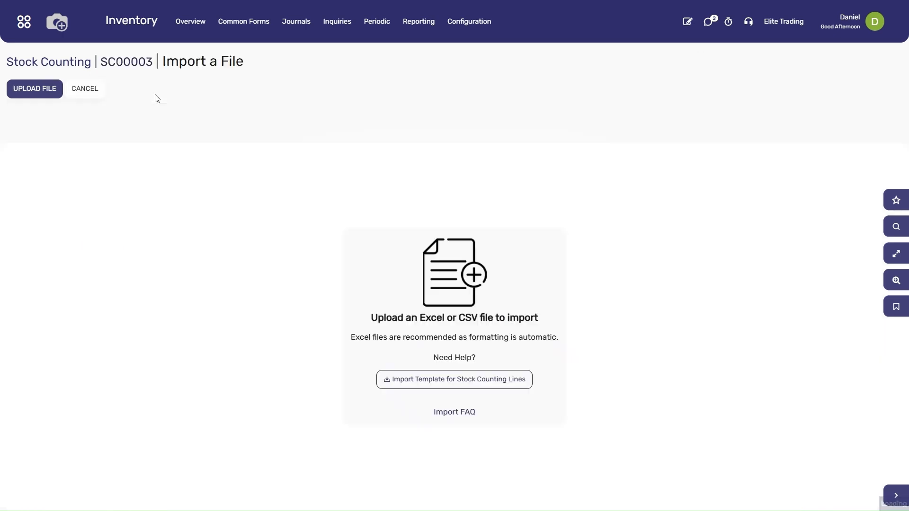
{"action": "left_click", "coordinate": [48, 94]}
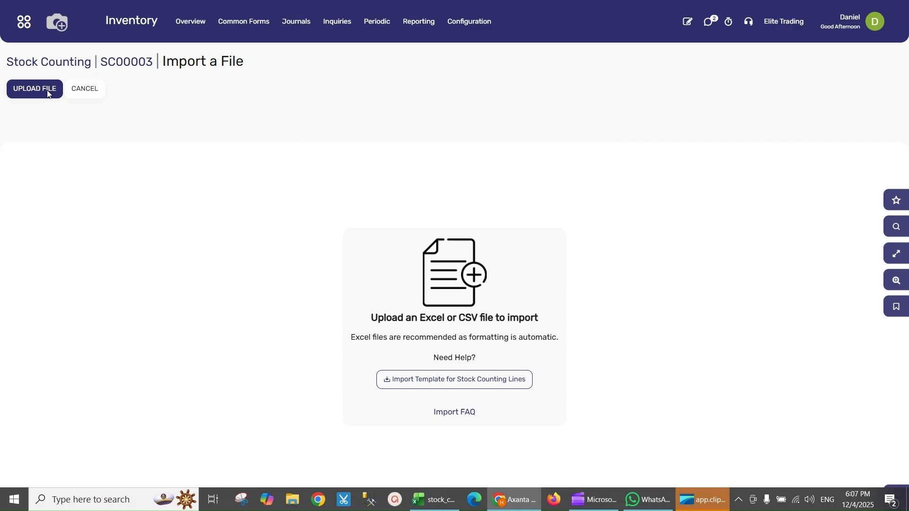
{"action": "left_click", "coordinate": [200, 85]}
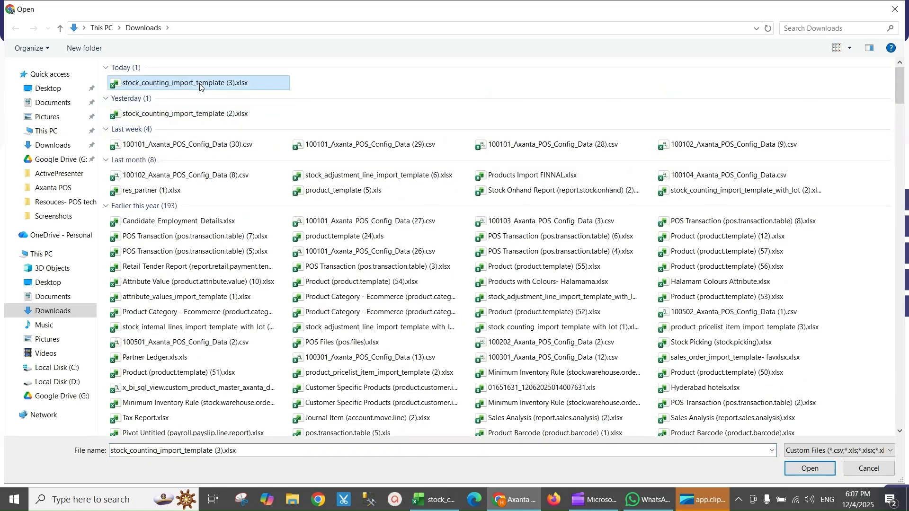
{"action": "double_click", "coordinate": [200, 86]}
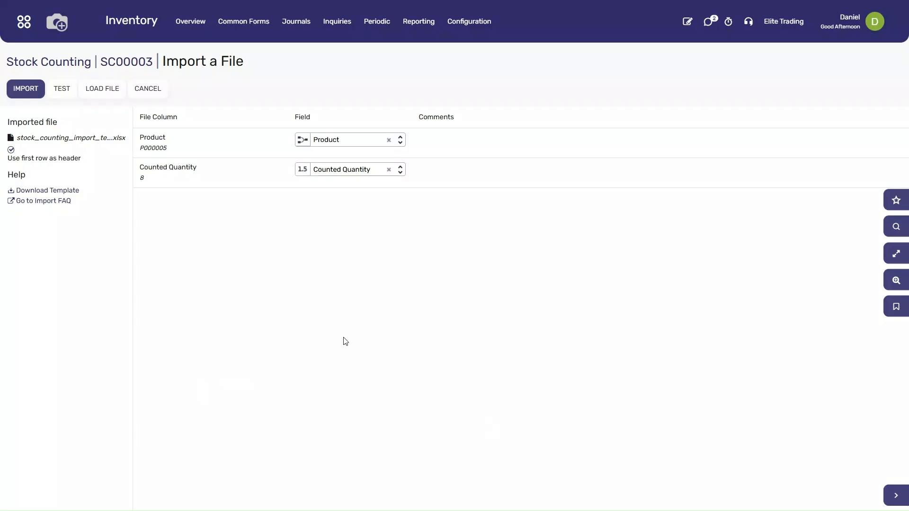
{"action": "left_click", "coordinate": [68, 91]}
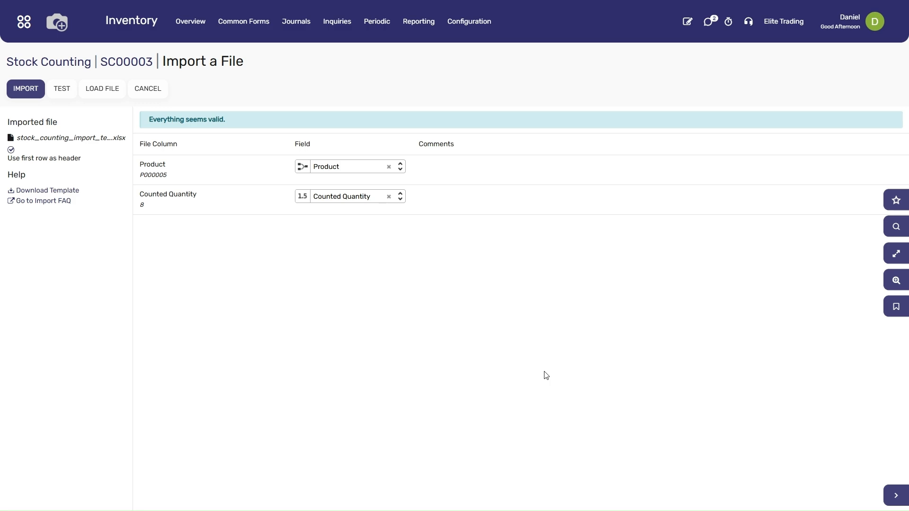
{"action": "left_click", "coordinate": [18, 91]}
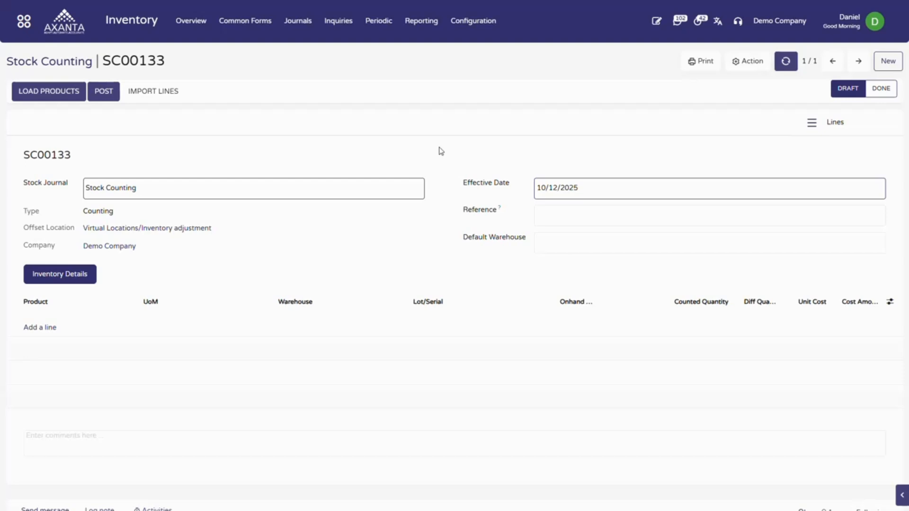
- Start loading products into stock counting SC00133 and filter by the warehouses ABU FATIRA CO-OP and AIRPORT DTY FREE SHOP
{"action": "left_click", "coordinate": [54, 97]}
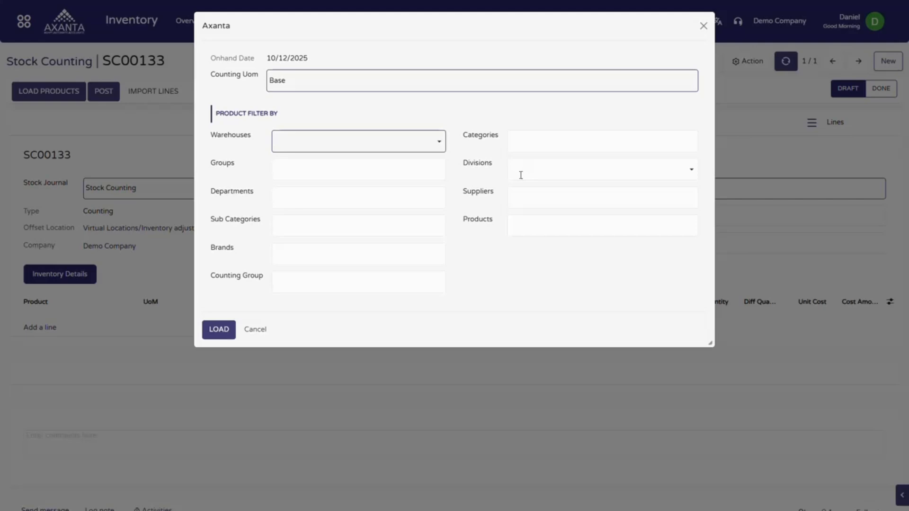
{"action": "left_click", "coordinate": [325, 140]}
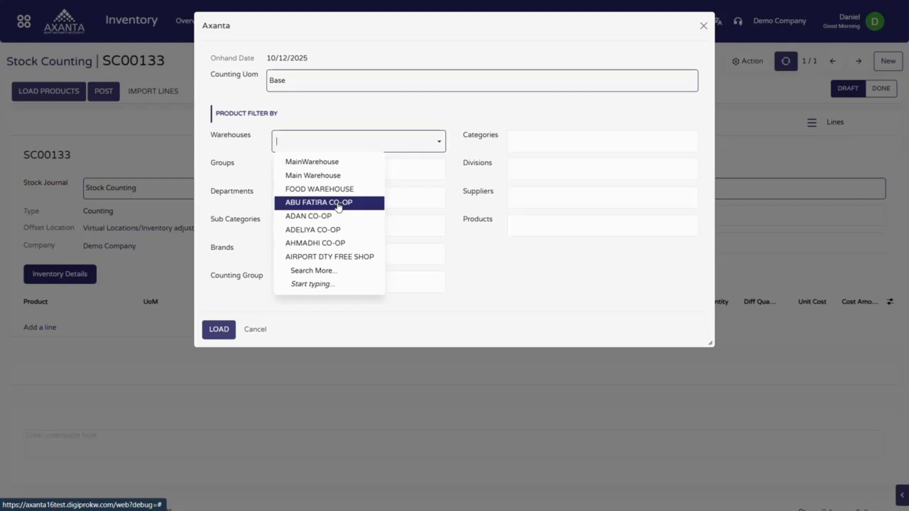
{"action": "left_click", "coordinate": [319, 203]}
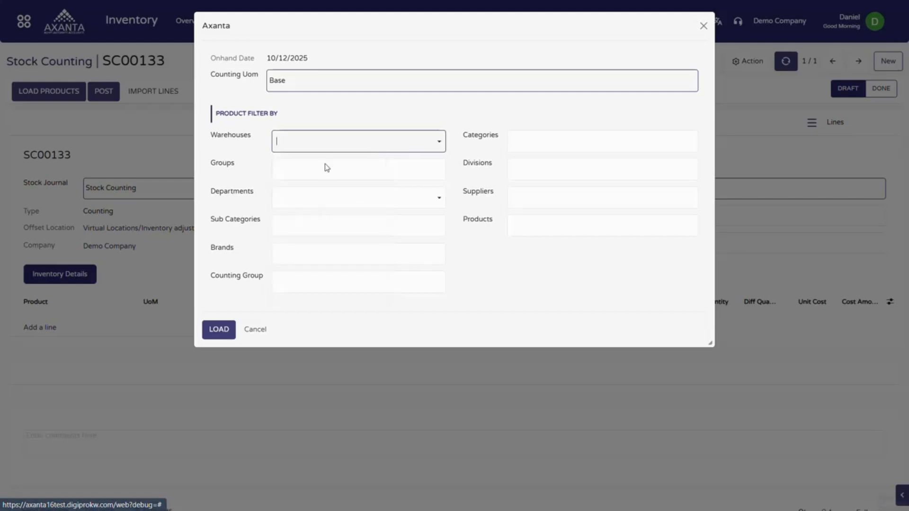
{"action": "left_click", "coordinate": [368, 148]}
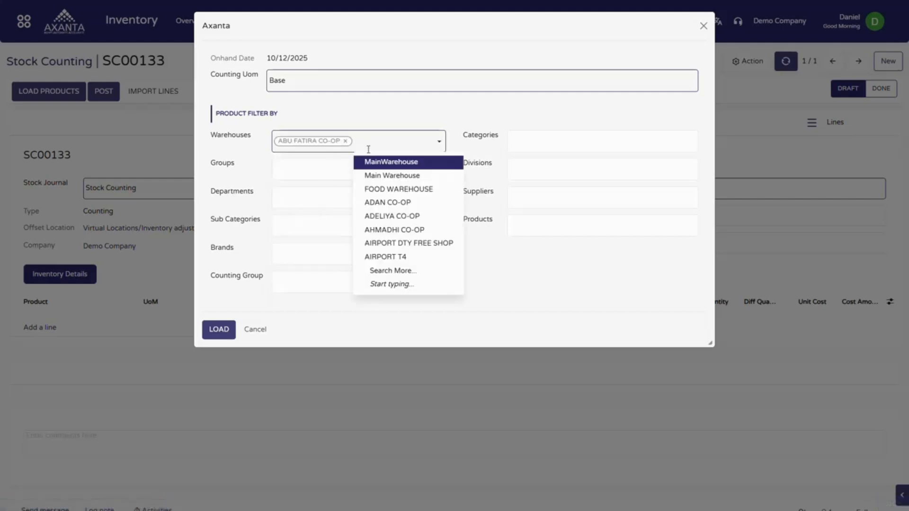
{"action": "left_click", "coordinate": [417, 244]}
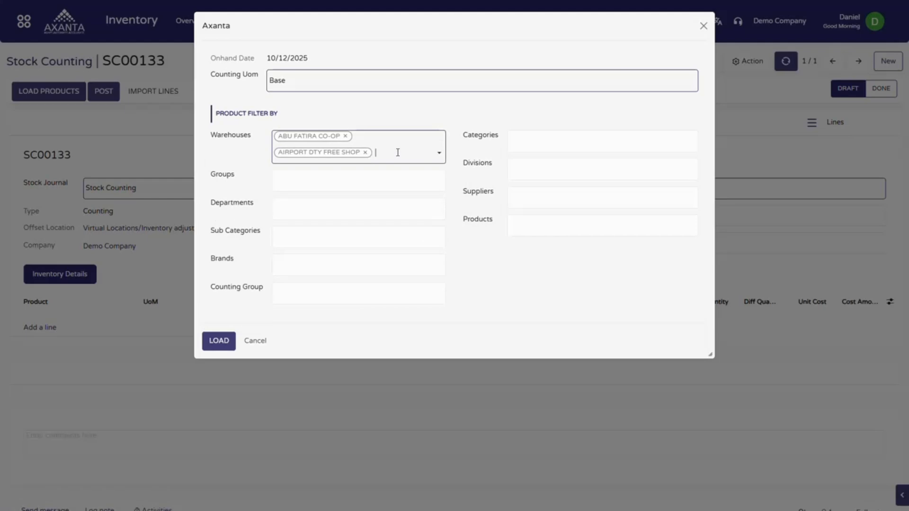
- Examine the options offered by the Brands, Departments and Sub Categories product filters
{"action": "left_click", "coordinate": [408, 265]}
{"action": "left_click", "coordinate": [367, 261]}
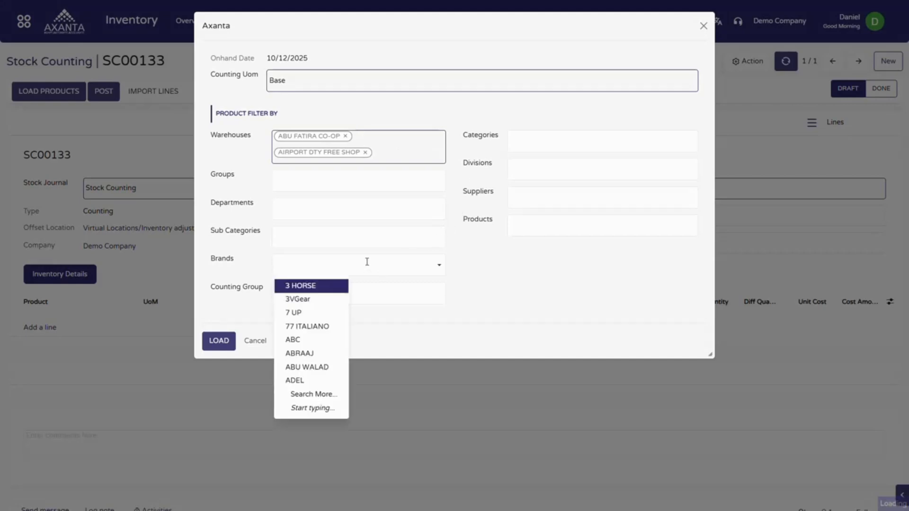
{"action": "left_click", "coordinate": [357, 210]}
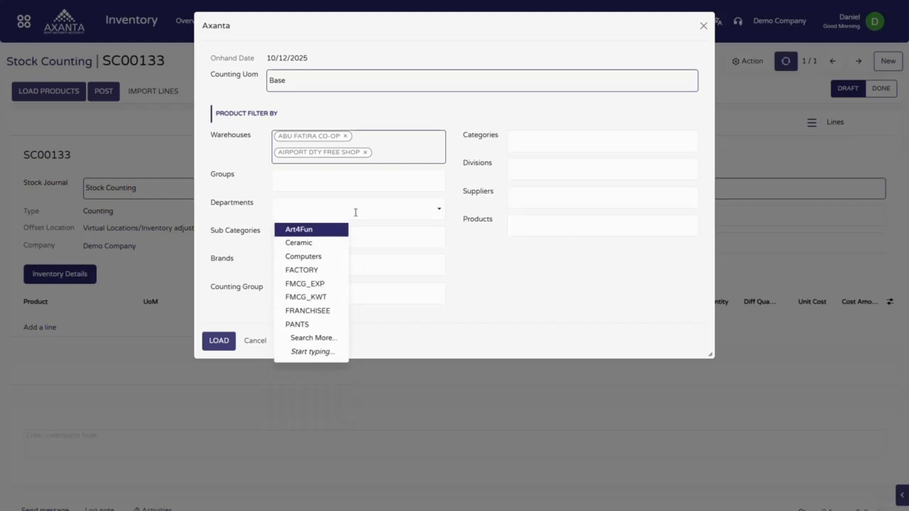
{"action": "left_click", "coordinate": [387, 239]}
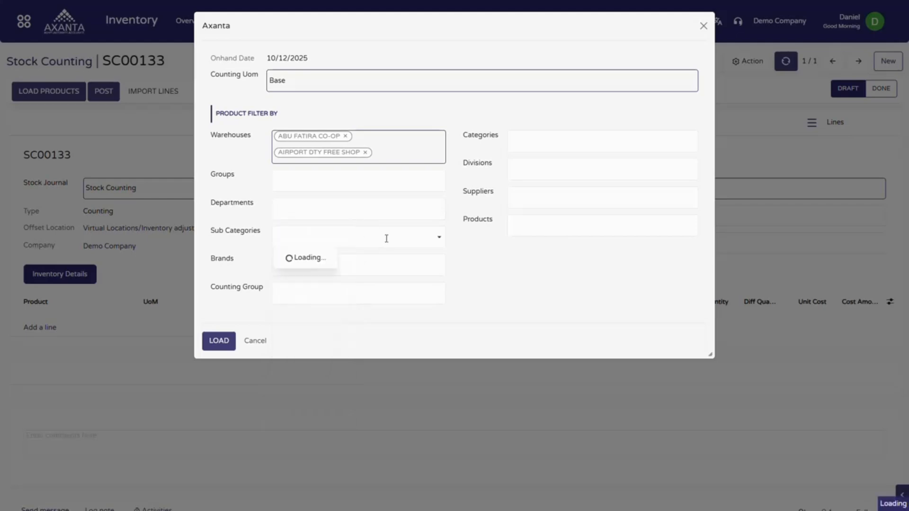
{"action": "left_click", "coordinate": [386, 239]}
{"action": "left_click", "coordinate": [507, 418]}
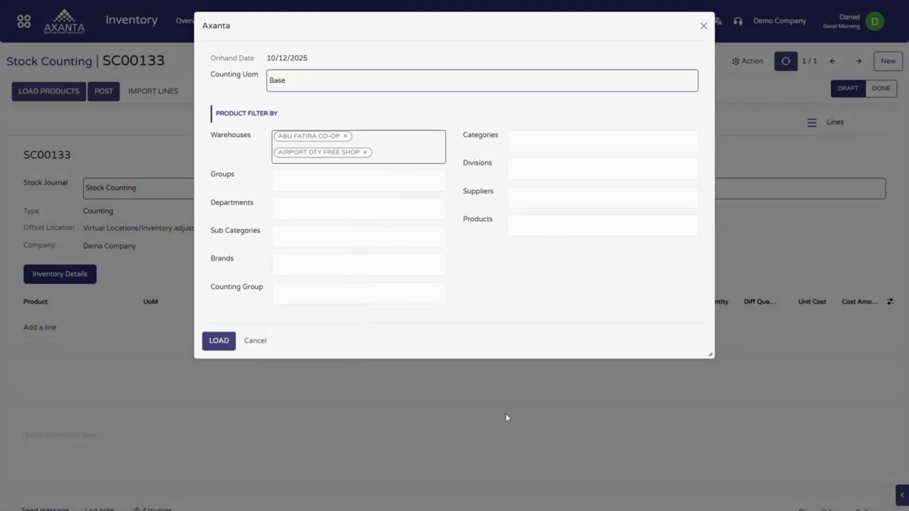
{"action": "left_click", "coordinate": [313, 110]}
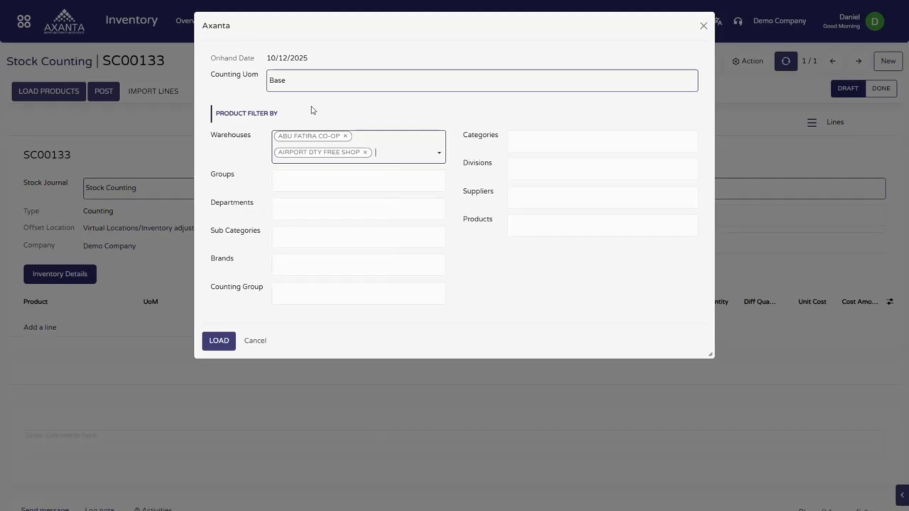
- Load the products of warehouse AIRPORT DTY FREE SHOP into stock counting SC00133 with the counting UoM set to Base
{"action": "left_click", "coordinate": [295, 84]}
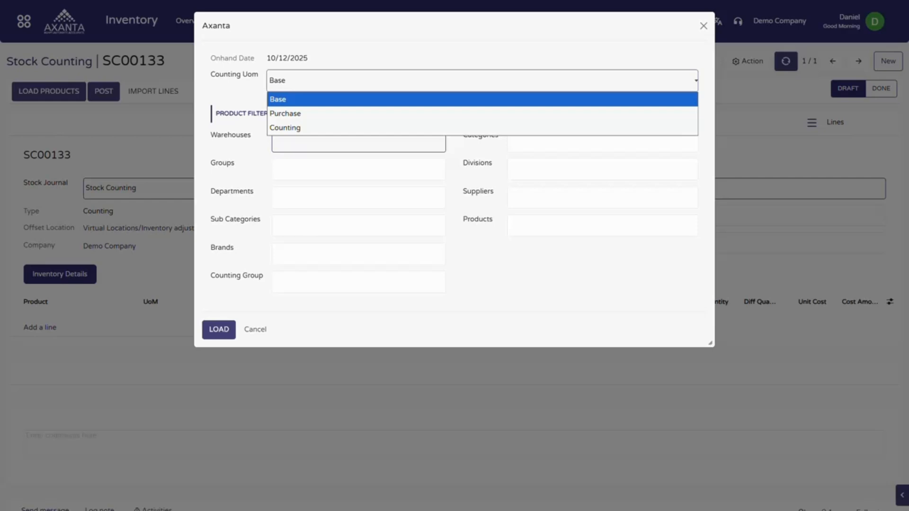
{"action": "left_click", "coordinate": [348, 101]}
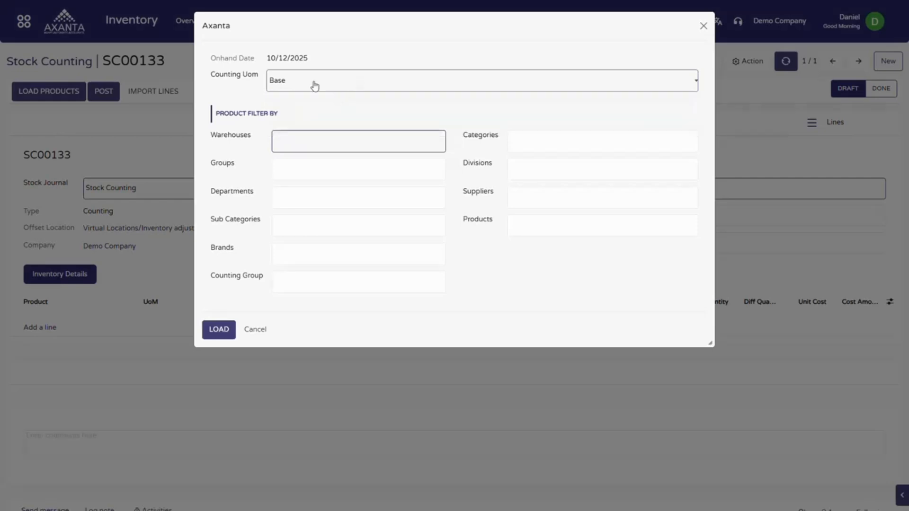
{"action": "left_click", "coordinate": [320, 137]}
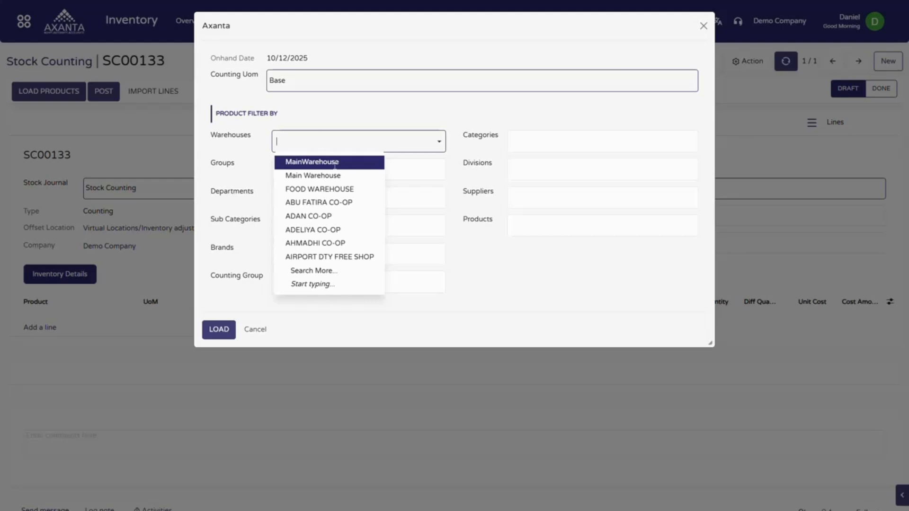
{"action": "left_click", "coordinate": [329, 257]}
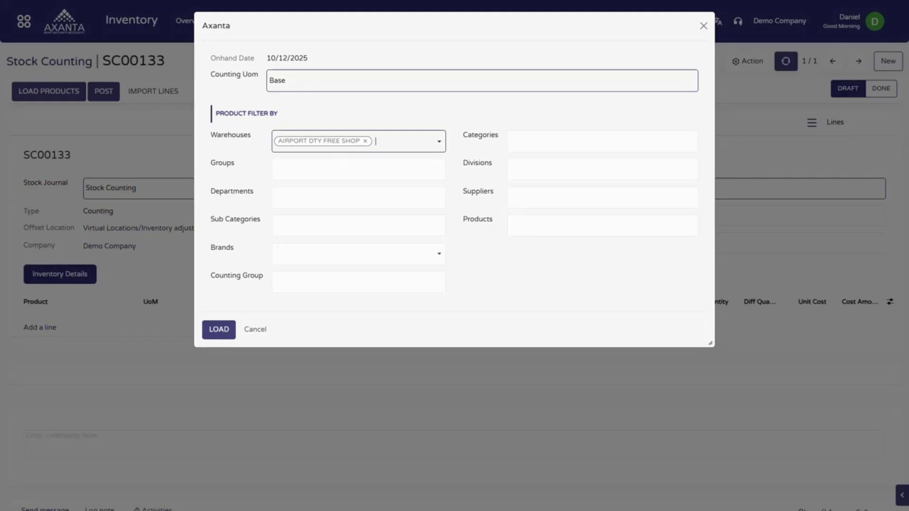
{"action": "left_click", "coordinate": [220, 330]}
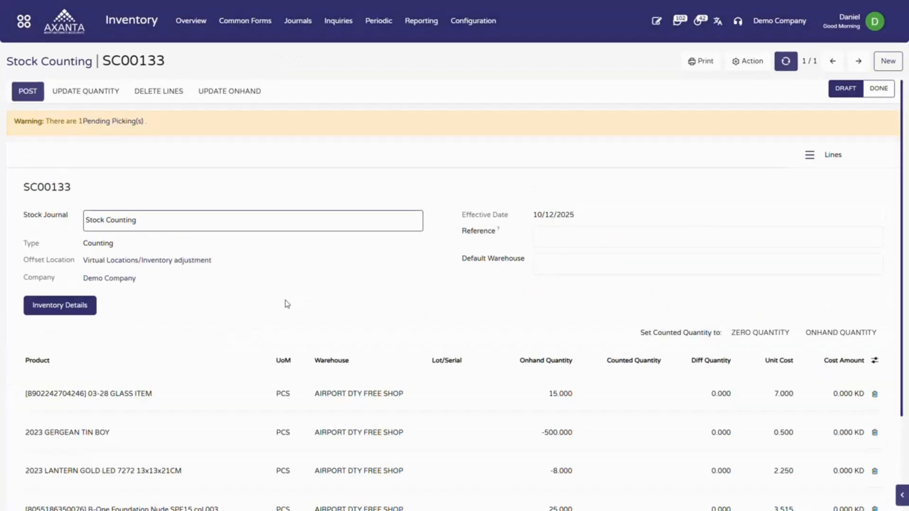
{"action": "scroll", "coordinate": [286, 306], "scroll_direction": "down", "scroll_amount": 3}
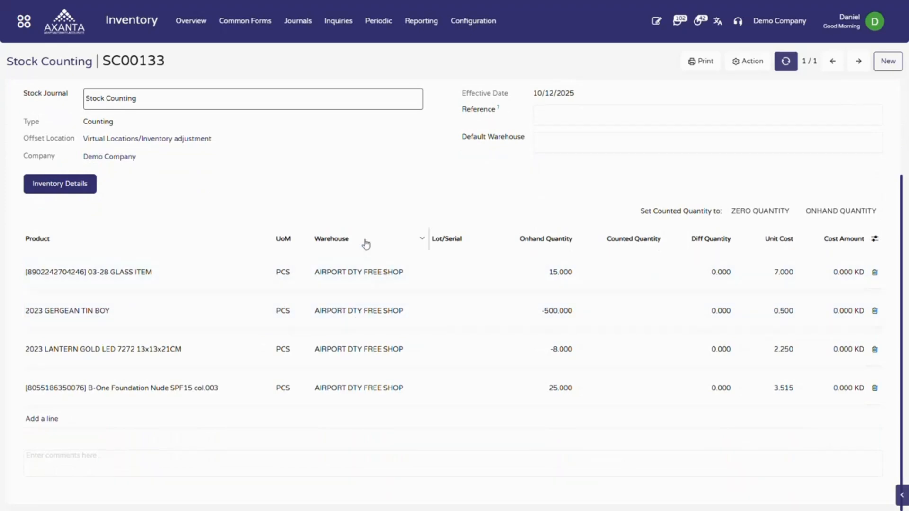
{"action": "scroll", "coordinate": [348, 212], "scroll_direction": "up", "scroll_amount": 3}
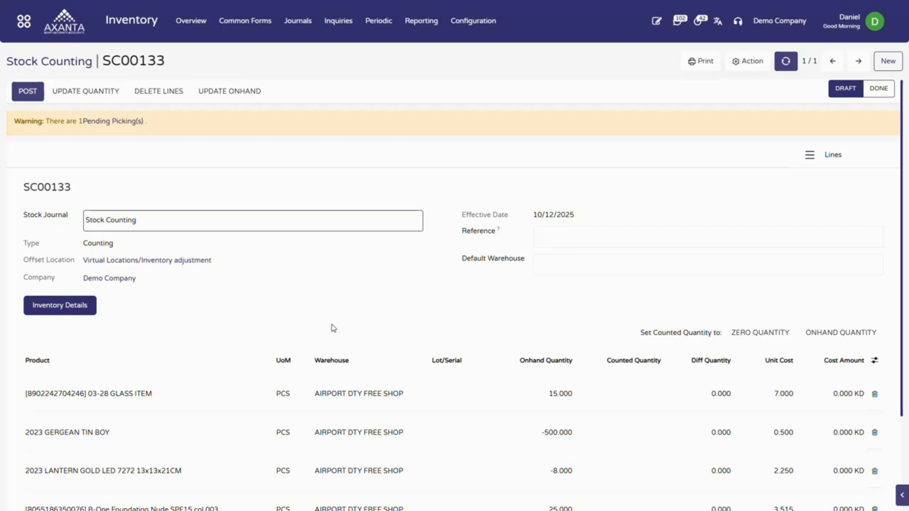
- Open the quantity update for stock counting SC00133, choose the Excel option and download the Stock Counting Update Quantity Xlsx Format
{"action": "left_click", "coordinate": [104, 125]}
{"action": "left_click", "coordinate": [105, 91]}
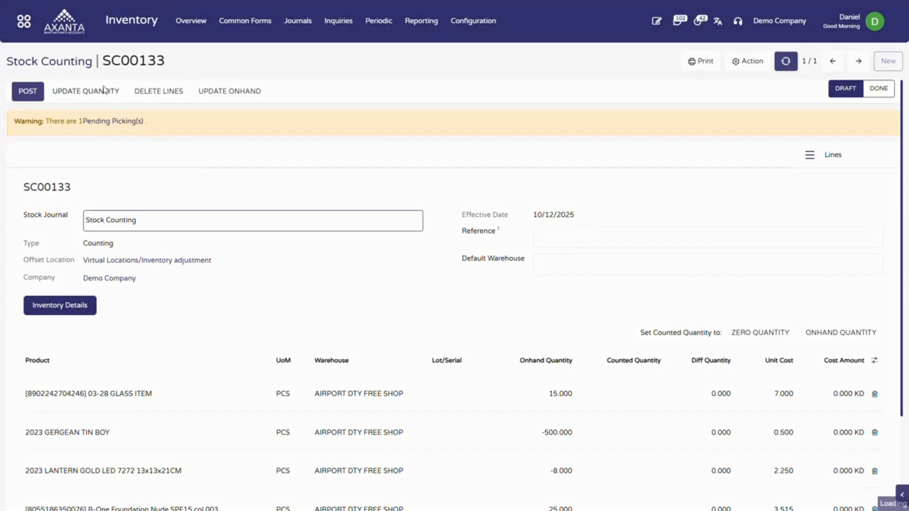
{"action": "left_click", "coordinate": [286, 66]}
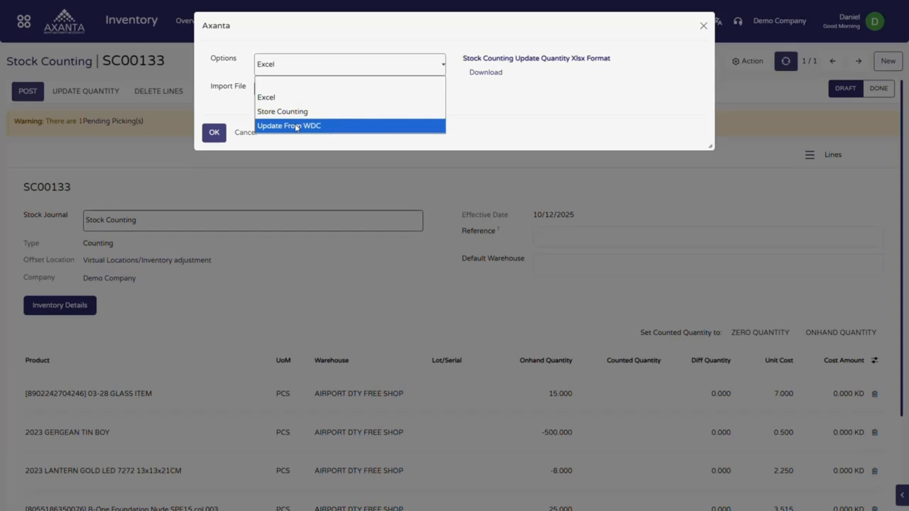
{"action": "left_click", "coordinate": [305, 98]}
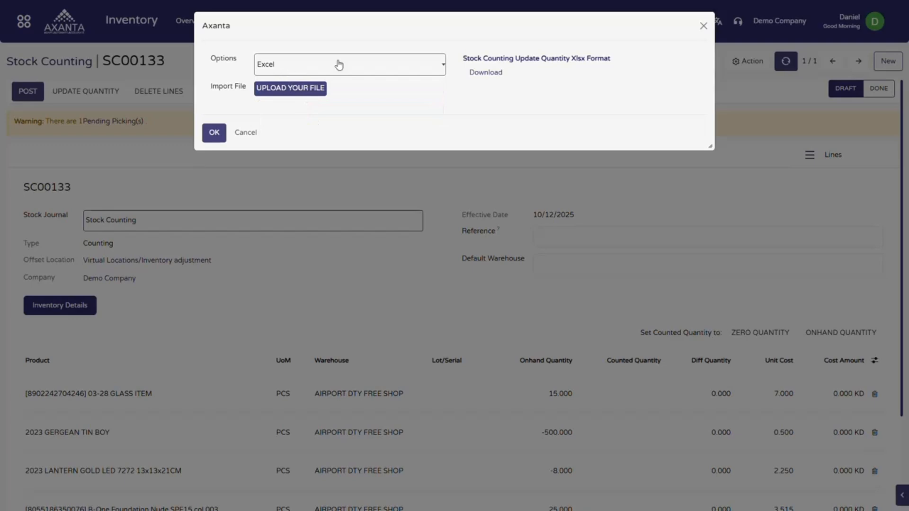
{"action": "left_click", "coordinate": [486, 73]}
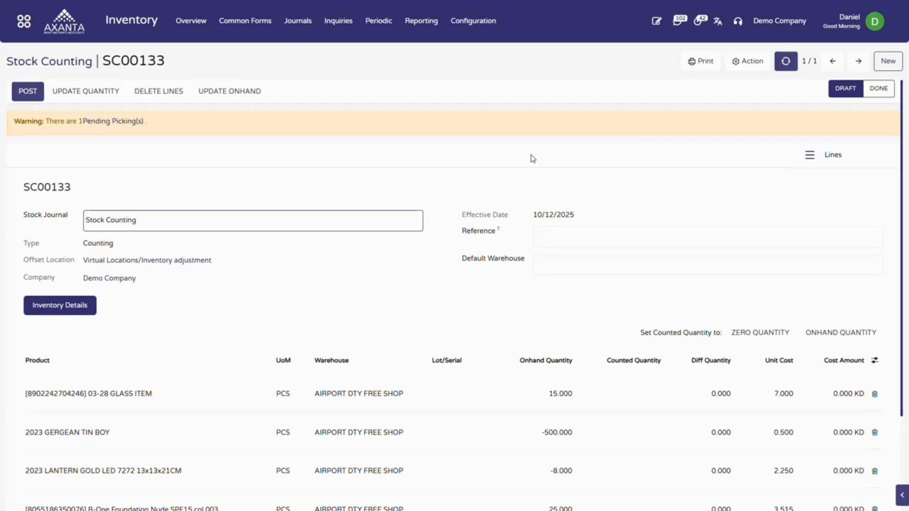
- Switch to Excel and examine the Code, Warehouse, Location, Lot/Serial and Qty columns of the downloaded quantity update template
{"action": "scroll", "coordinate": [532, 158], "scroll_direction": "down", "scroll_amount": 3}
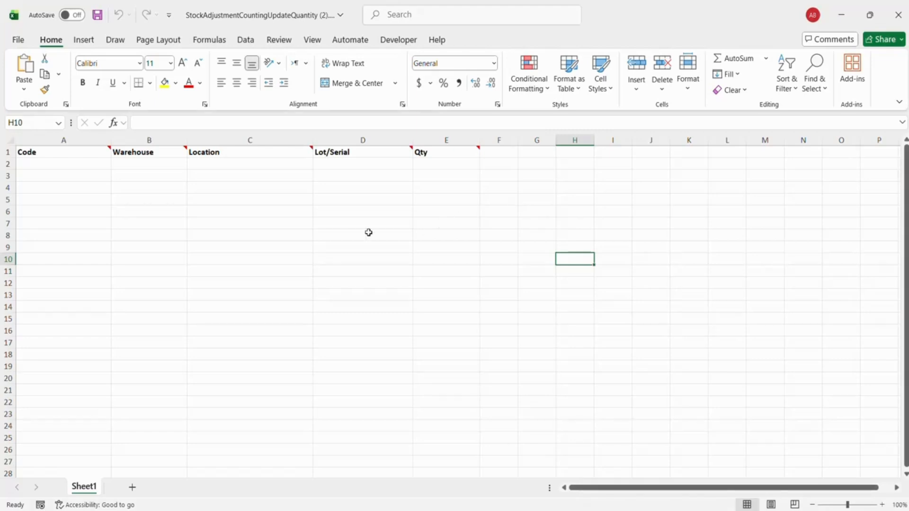
{"action": "left_click", "coordinate": [53, 187]}
{"action": "left_click", "coordinate": [133, 175]}
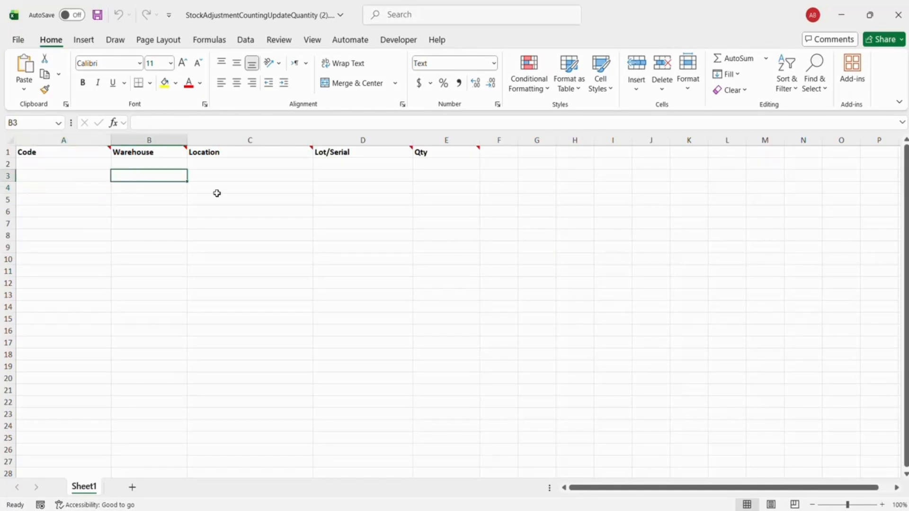
{"action": "left_click", "coordinate": [237, 193]}
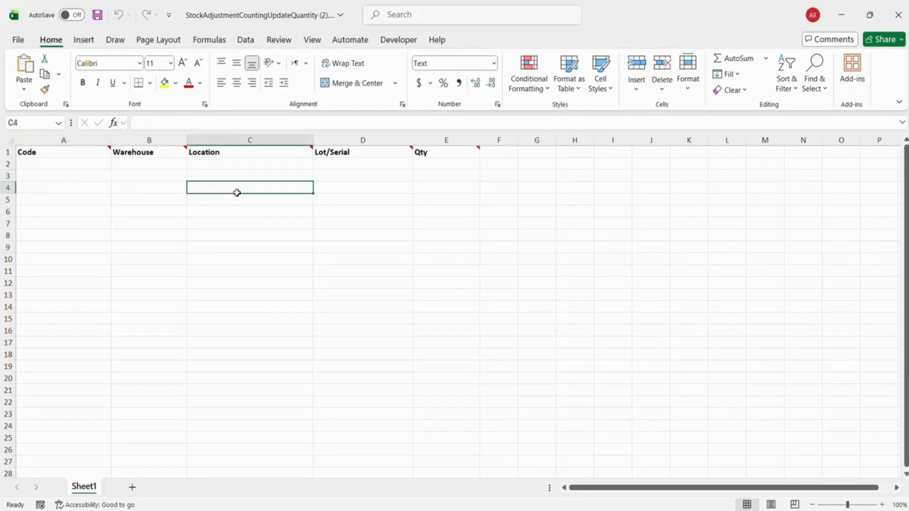
{"action": "left_click", "coordinate": [329, 197]}
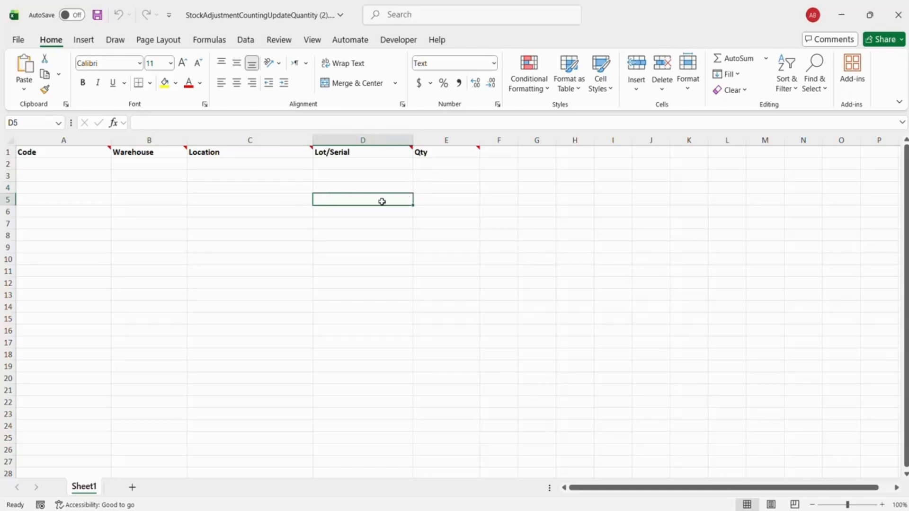
{"action": "left_click_drag", "start_coordinate": [80, 194], "coordinate": [71, 193]}
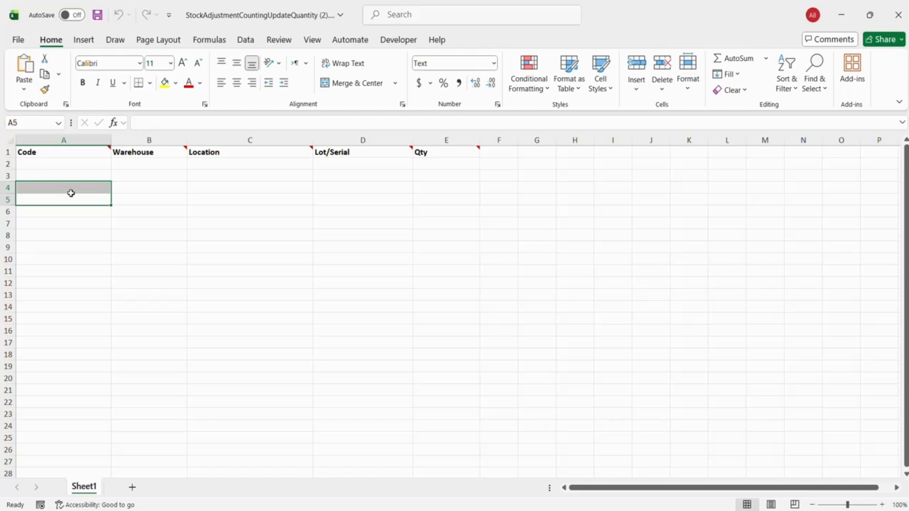
{"action": "left_click", "coordinate": [148, 199]}
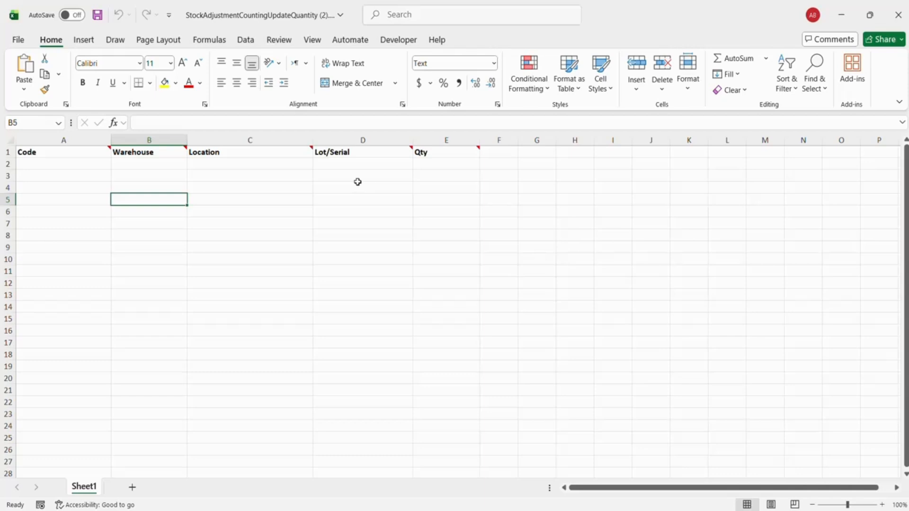
{"action": "left_click", "coordinate": [248, 176]}
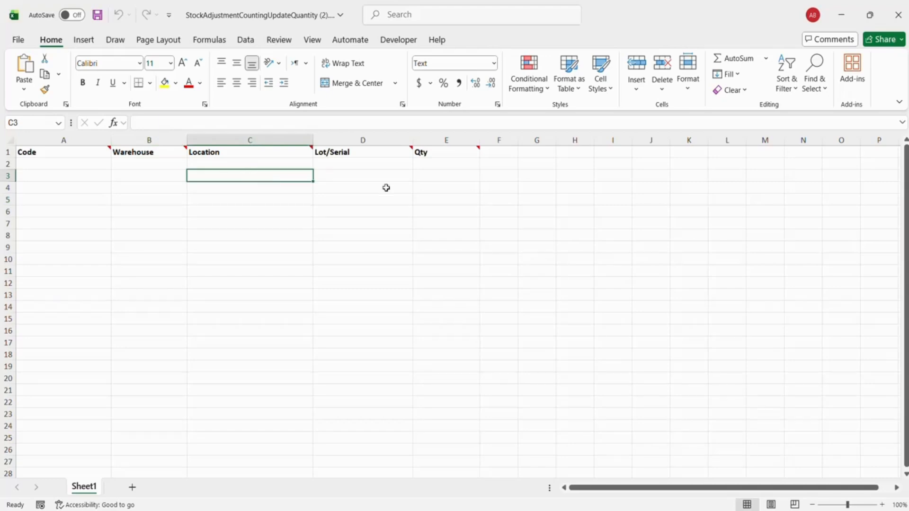
{"action": "left_click", "coordinate": [435, 186]}
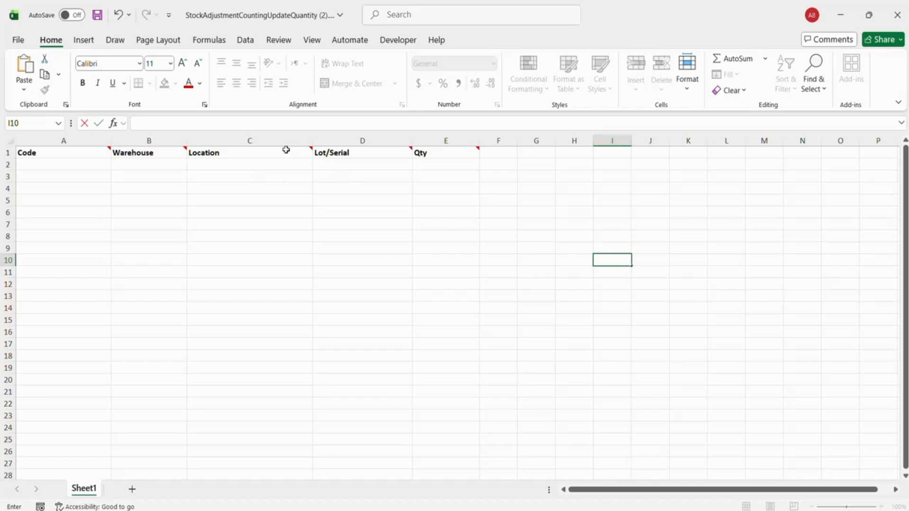
- Delete the Location and Lot/Serial columns from the quantity update template
{"action": "left_click_drag", "start_coordinate": [276, 143], "coordinate": [318, 141]}
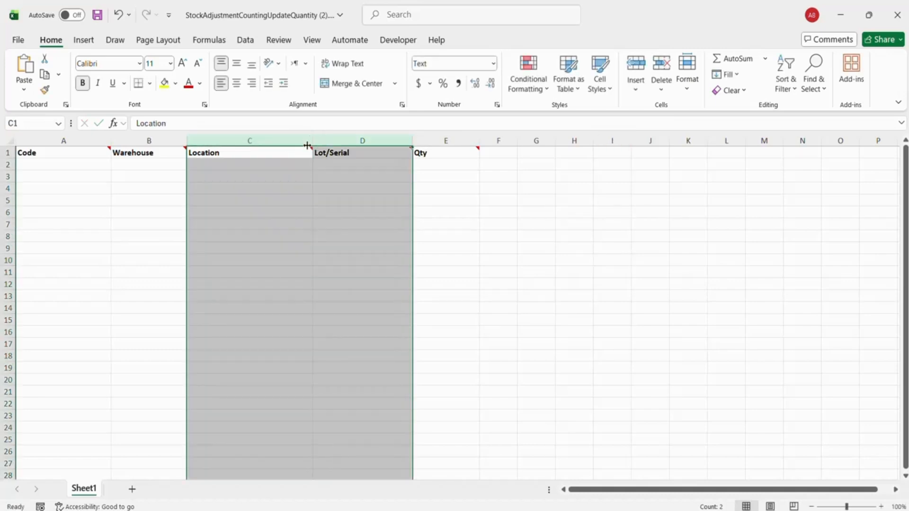
{"action": "right_click", "coordinate": [308, 140]}
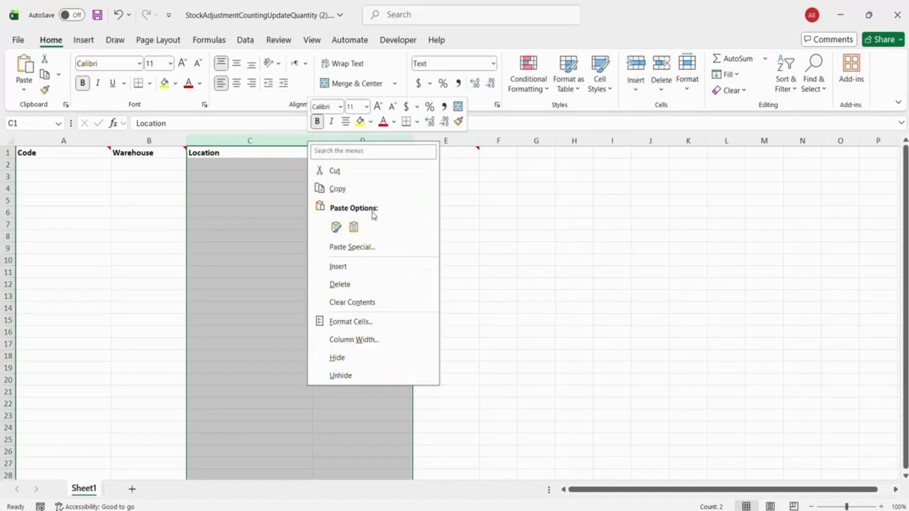
{"action": "left_click", "coordinate": [361, 285]}
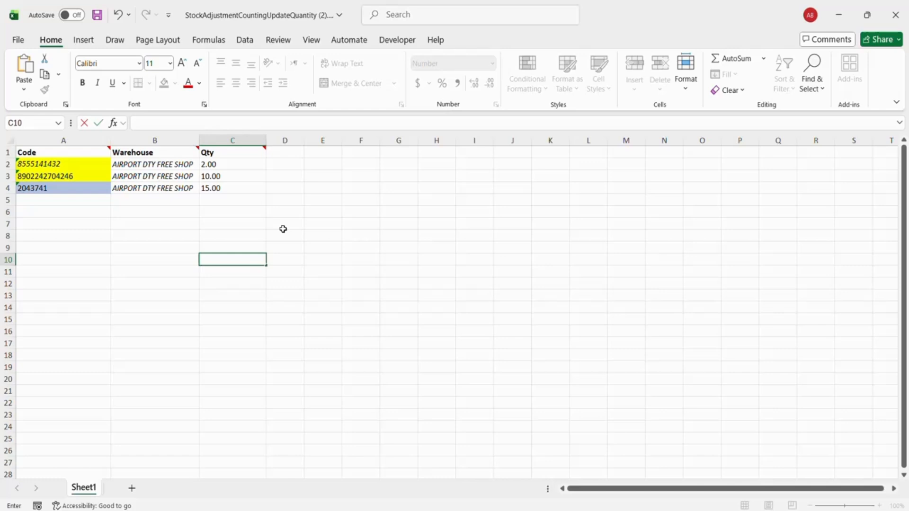
- Examine the Code and Qty entries in rows 2 to 4 of the quantity update file, including the highlighted codes
{"action": "left_click", "coordinate": [284, 188]}
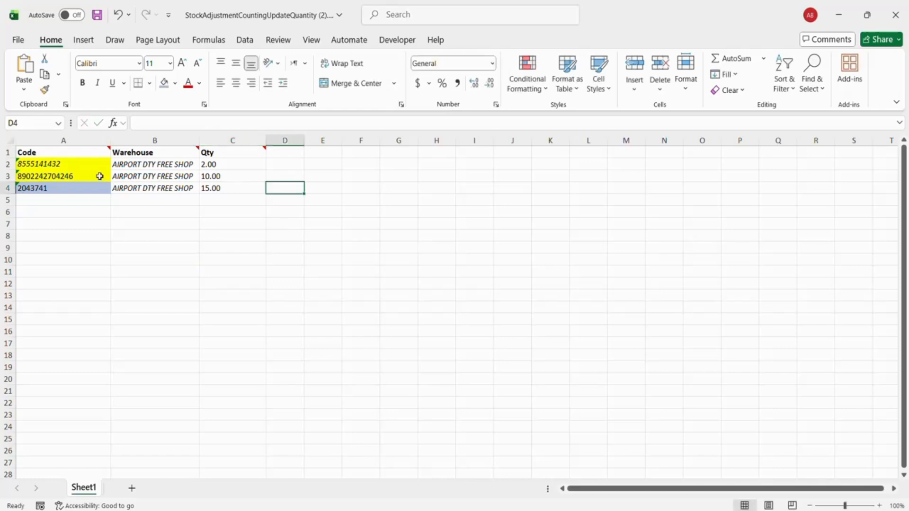
{"action": "left_click_drag", "start_coordinate": [96, 163], "coordinate": [99, 174]}
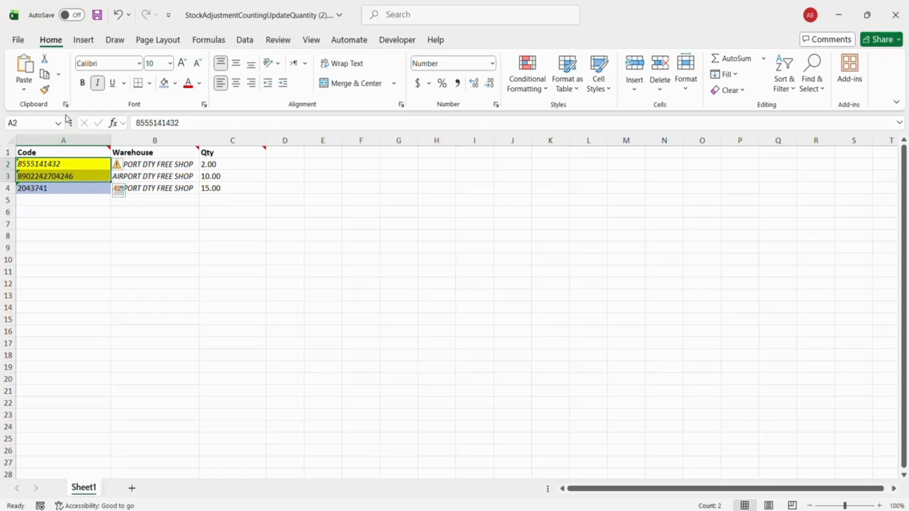
{"action": "left_click", "coordinate": [77, 166]}
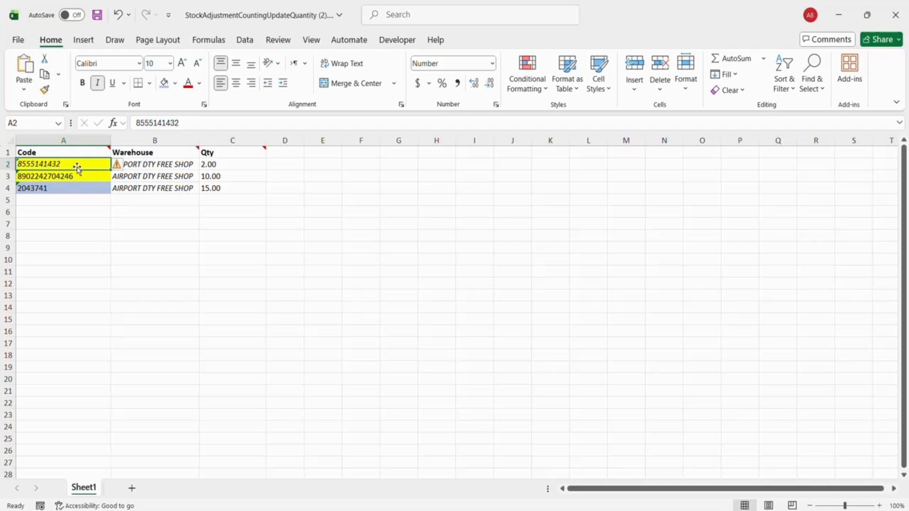
{"action": "left_click", "coordinate": [234, 167]}
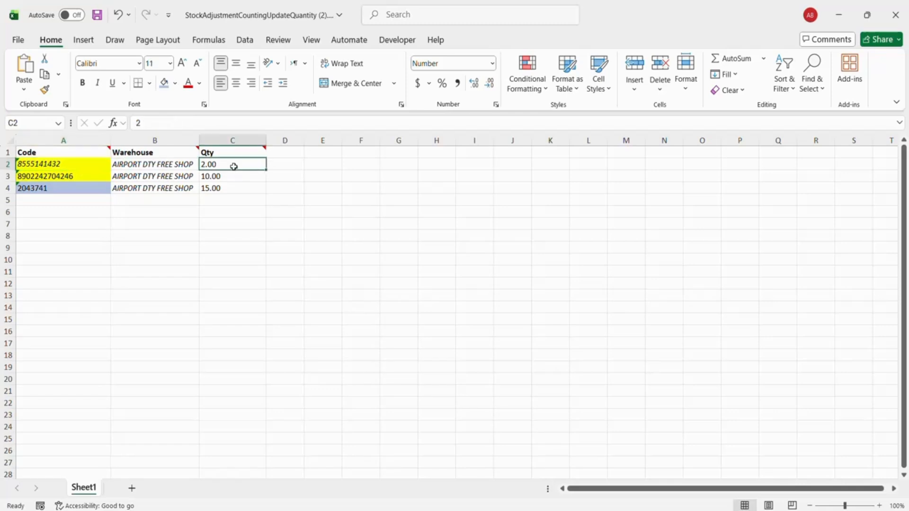
{"action": "left_click", "coordinate": [101, 176]}
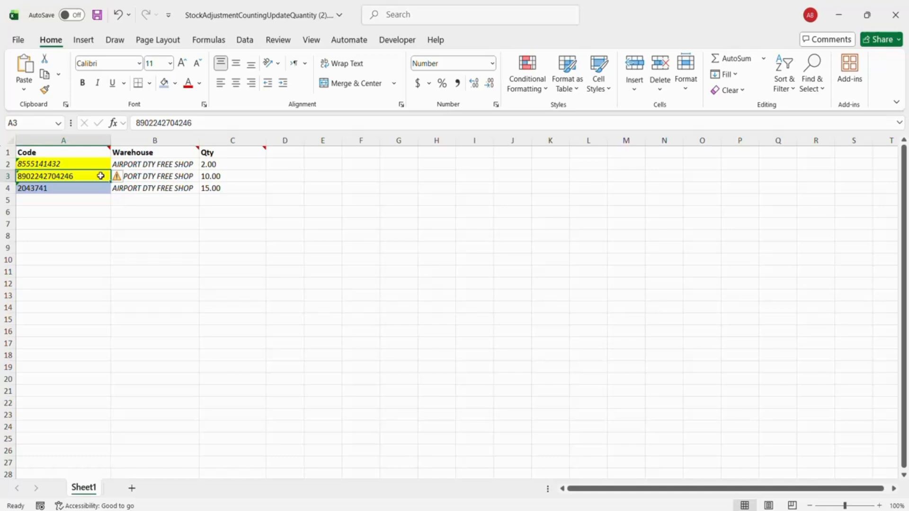
{"action": "left_click", "coordinate": [208, 178]}
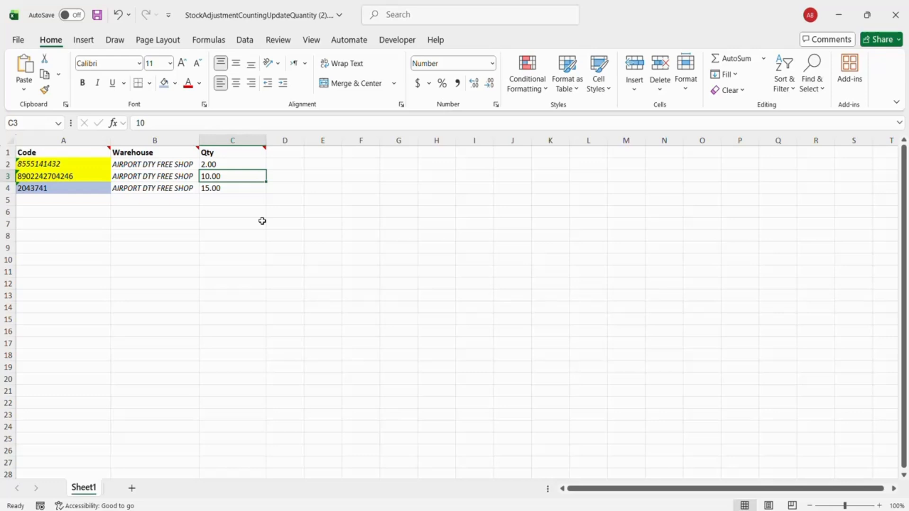
{"action": "left_click_drag", "start_coordinate": [249, 165], "coordinate": [240, 176]}
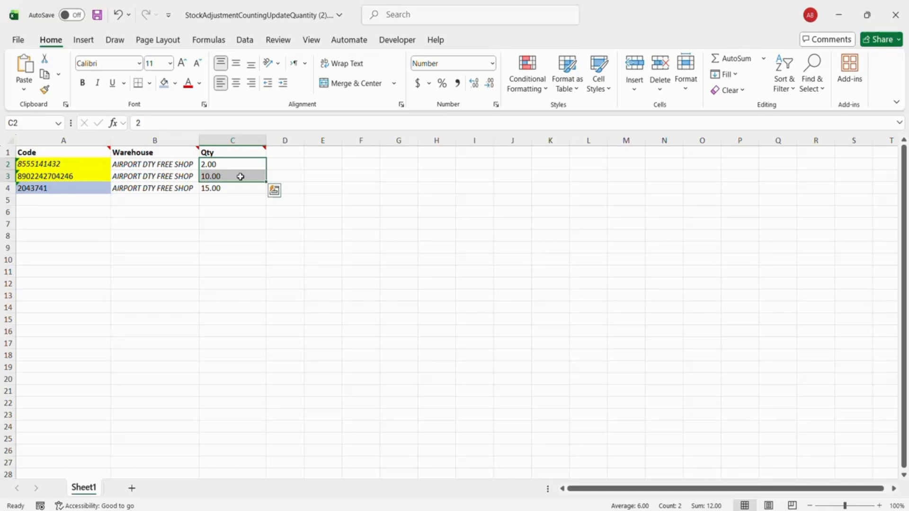
{"action": "left_click", "coordinate": [240, 176]}
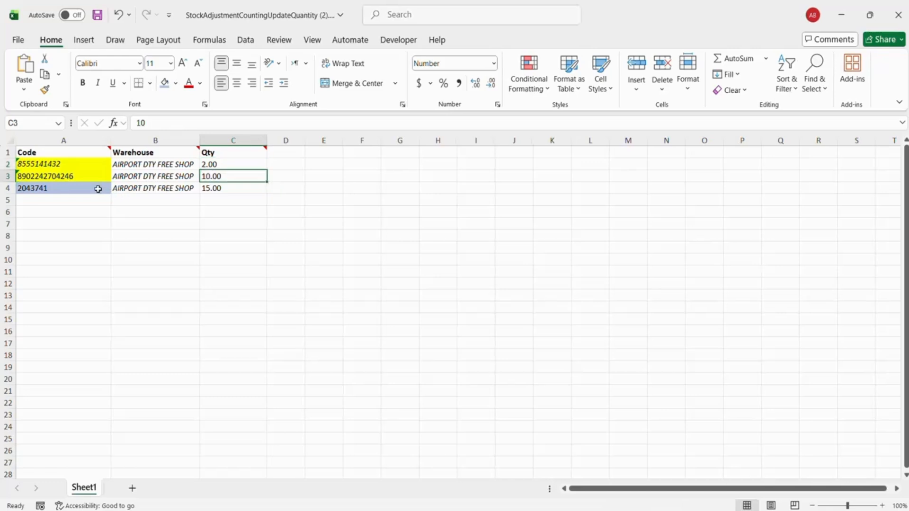
{"action": "left_click", "coordinate": [98, 189]}
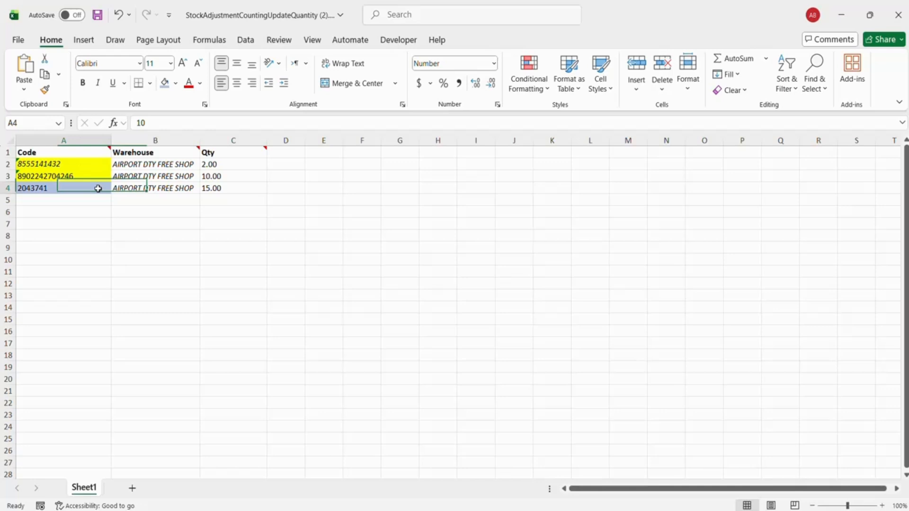
{"action": "left_click", "coordinate": [295, 270]}
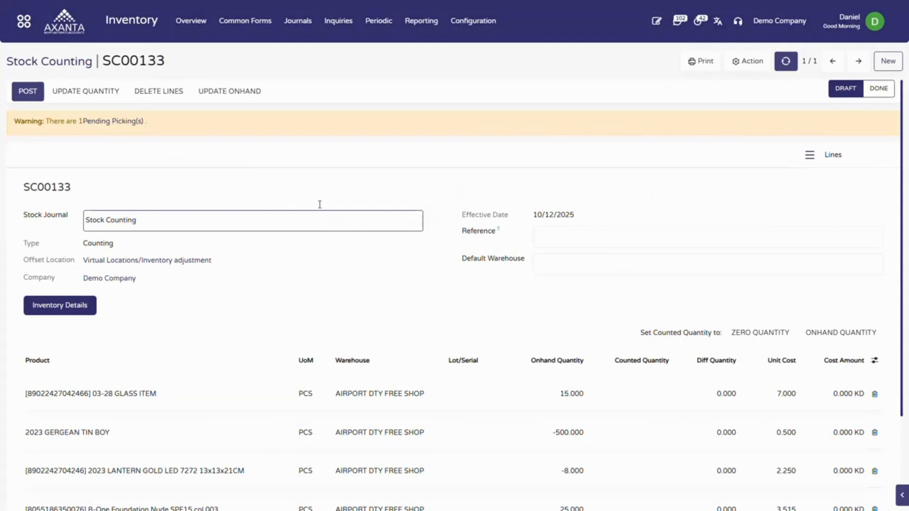
- Switch to Axanta and update the quantities of stock counting SC00133 by importing the filled Excel file with the Excel option
{"action": "left_click", "coordinate": [77, 95]}
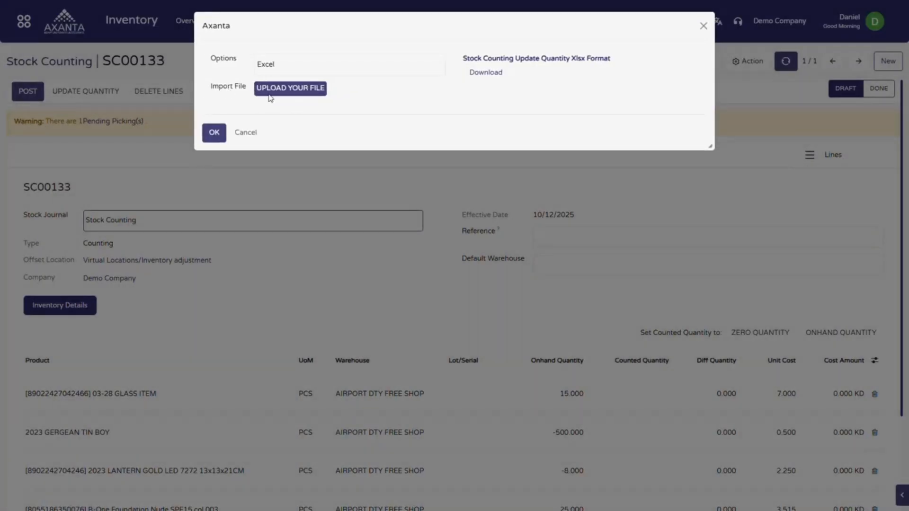
{"action": "left_click", "coordinate": [283, 92]}
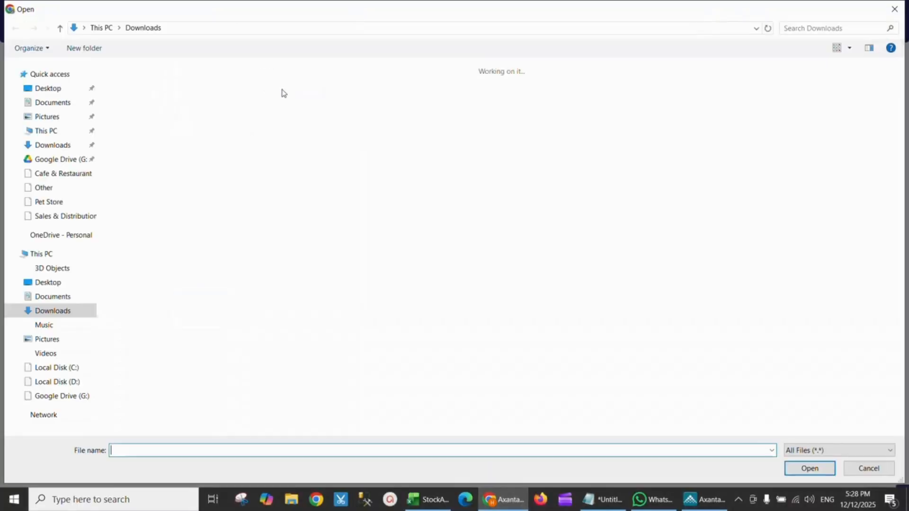
{"action": "double_click", "coordinate": [156, 84]}
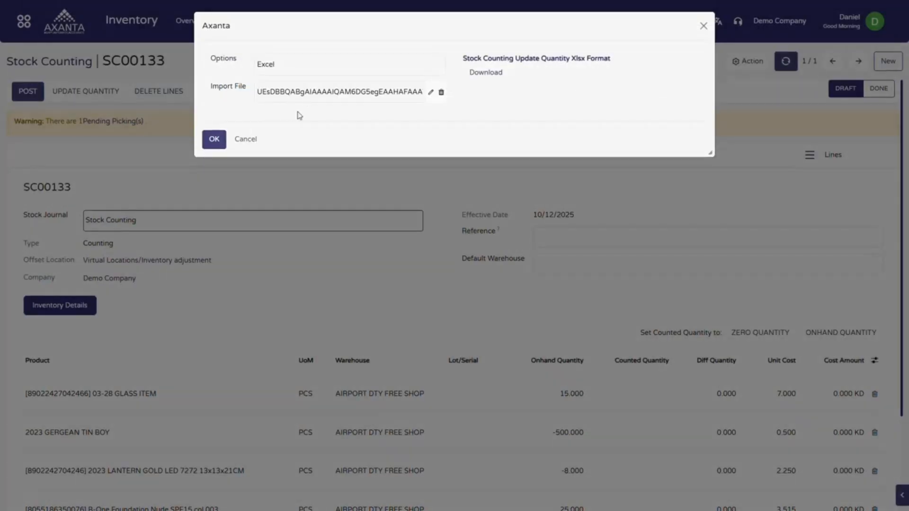
{"action": "left_click", "coordinate": [219, 141]}
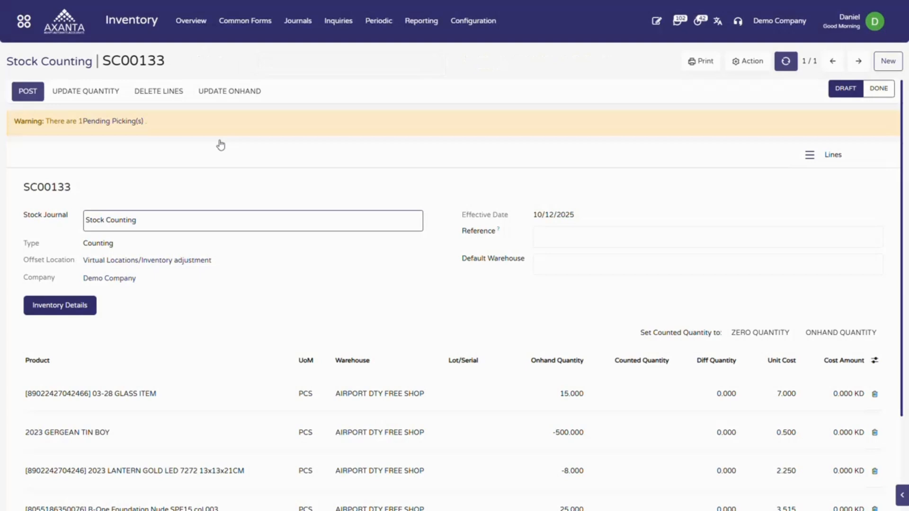
- Check the counted and difference quantities on the product lines of stock counting SC00133 and post the counting
{"action": "scroll", "coordinate": [473, 264], "scroll_direction": "down", "scroll_amount": 3}
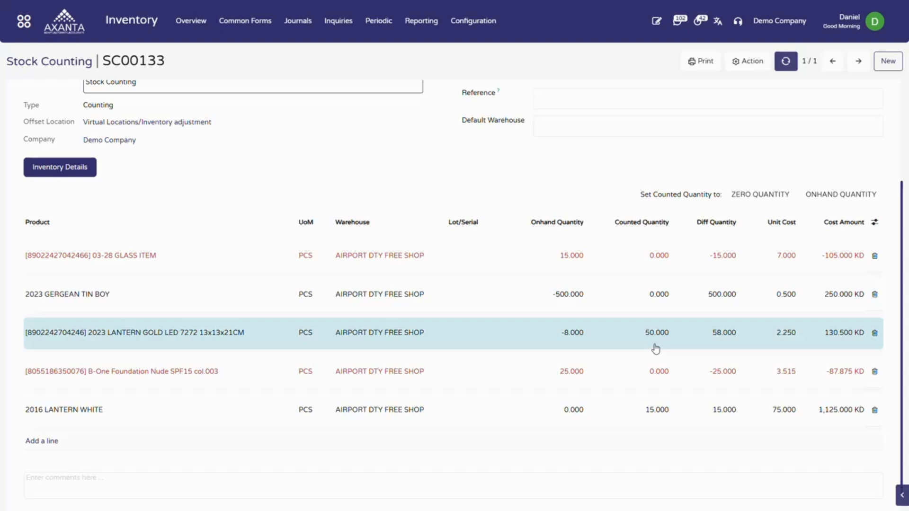
{"action": "scroll", "coordinate": [655, 349], "scroll_direction": "up", "scroll_amount": 3}
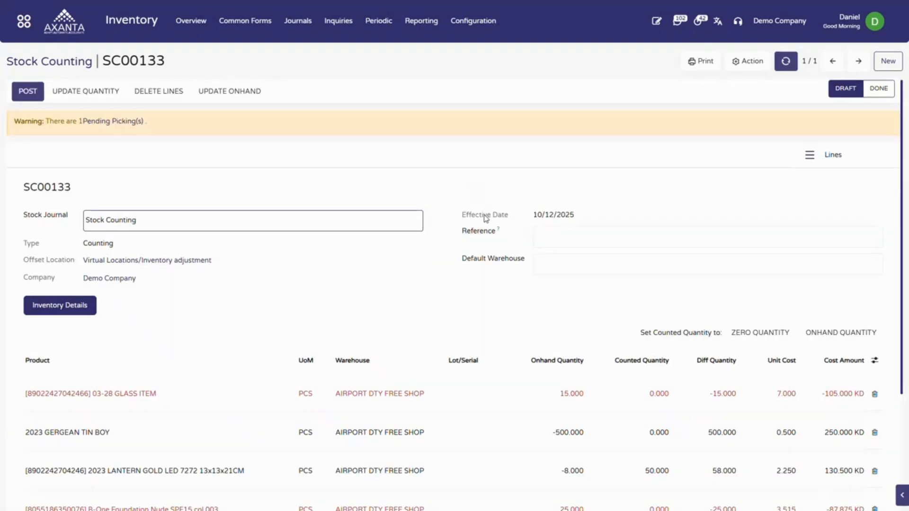
{"action": "scroll", "coordinate": [485, 218], "scroll_direction": "down", "scroll_amount": 3}
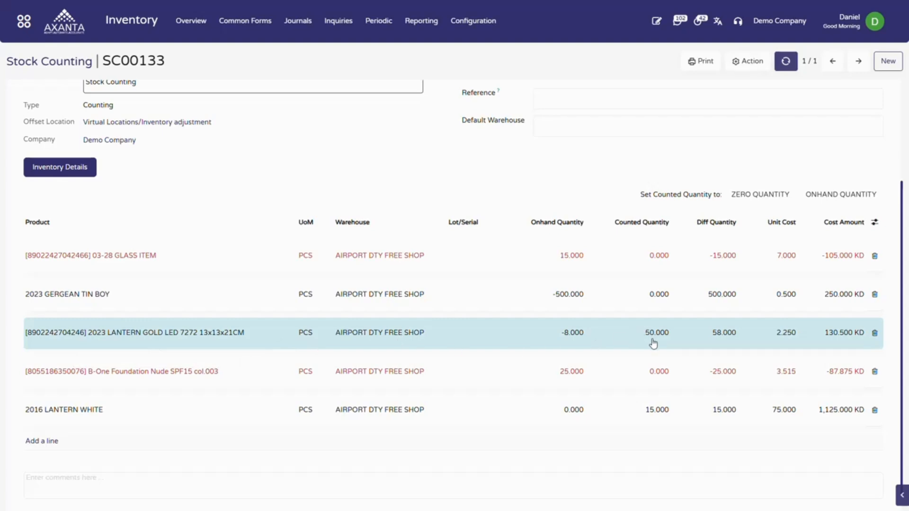
{"action": "scroll", "coordinate": [590, 363], "scroll_direction": "down", "scroll_amount": 1}
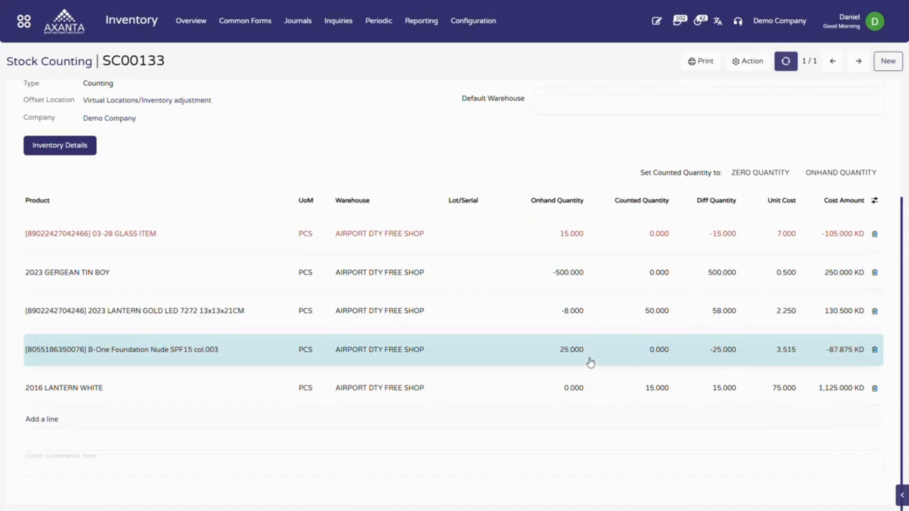
{"action": "scroll", "coordinate": [591, 363], "scroll_direction": "up", "scroll_amount": 4}
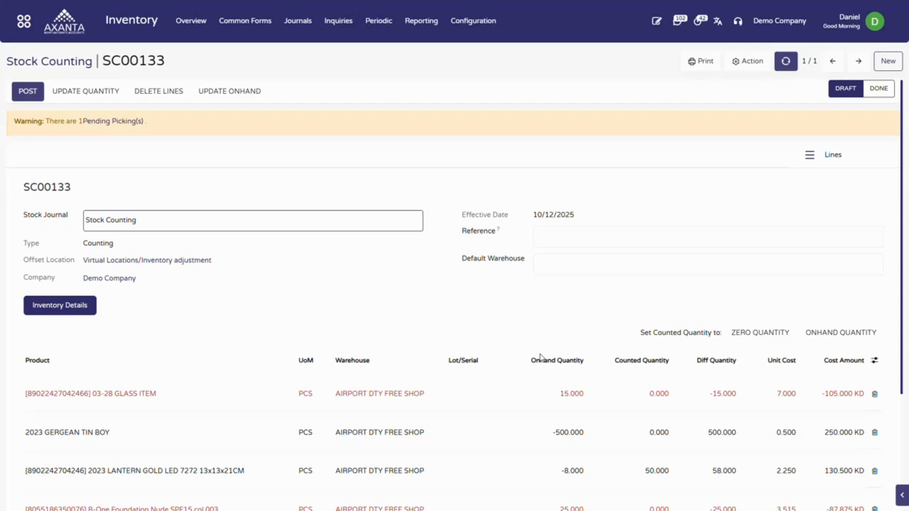
{"action": "left_click", "coordinate": [32, 96]}
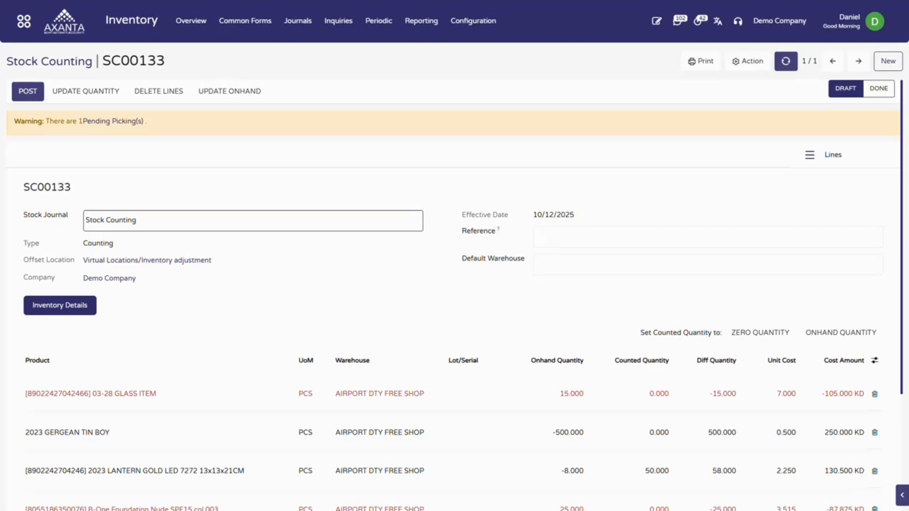